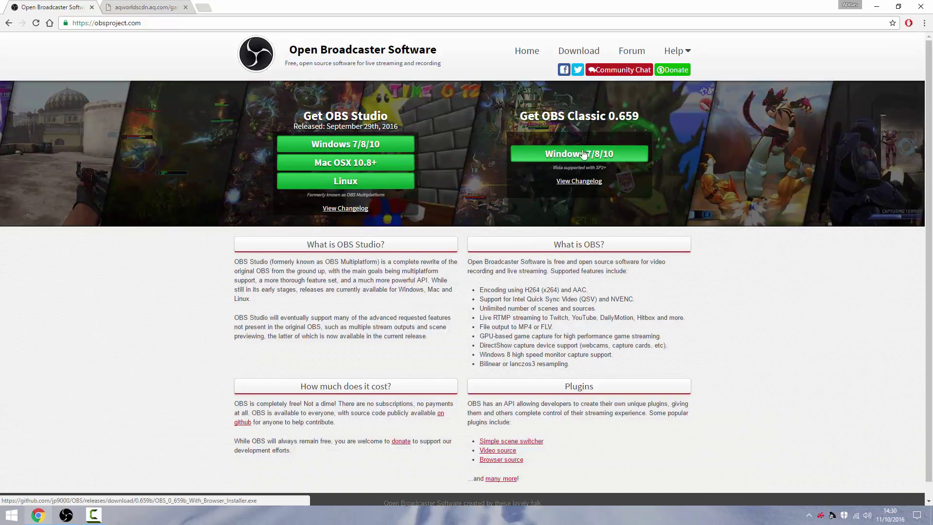
- Restore OBS and remove the Monitor Capture source from the Sources list
{"action": "left_click", "coordinate": [874, 5]}
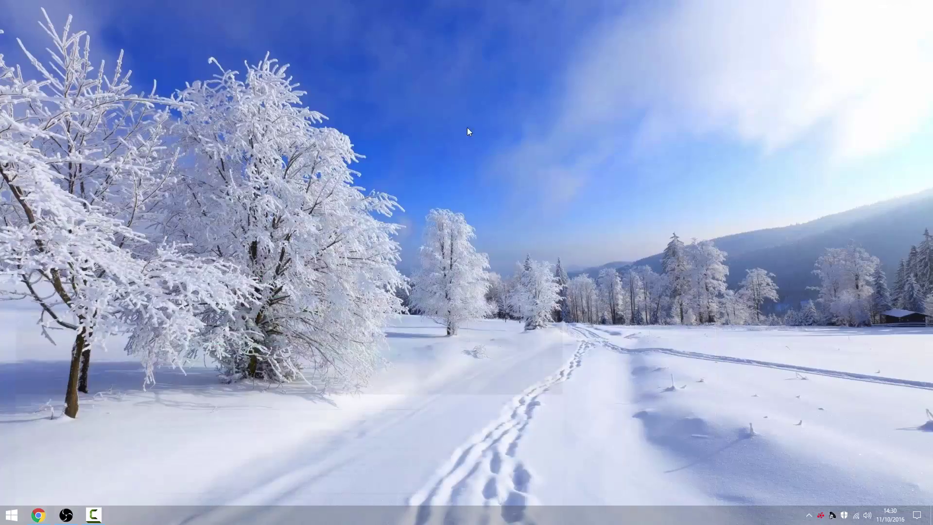
{"action": "left_click", "coordinate": [66, 514]}
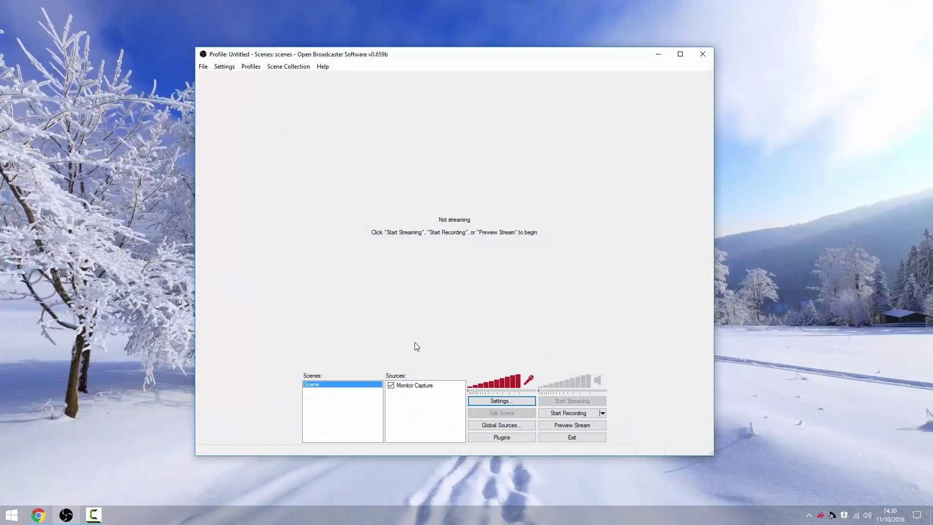
{"action": "right_click", "coordinate": [329, 384]}
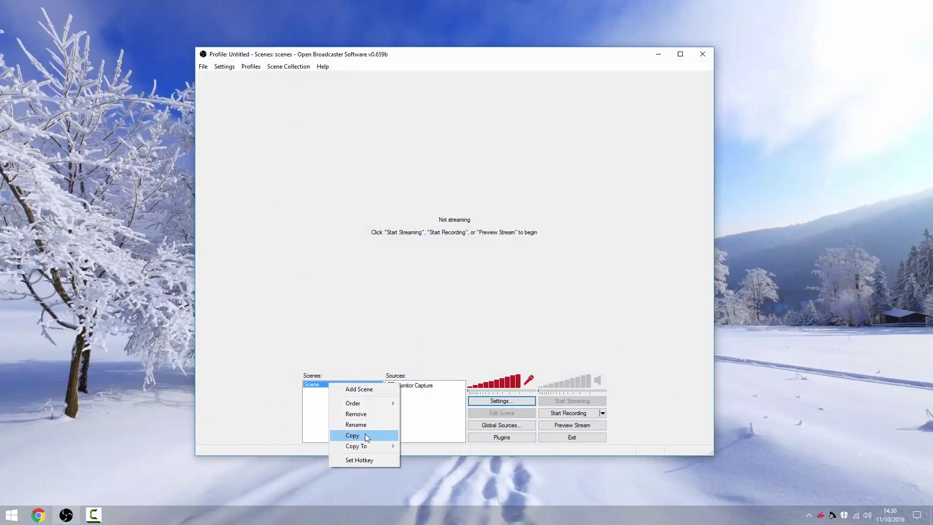
{"action": "right_click", "coordinate": [422, 387]}
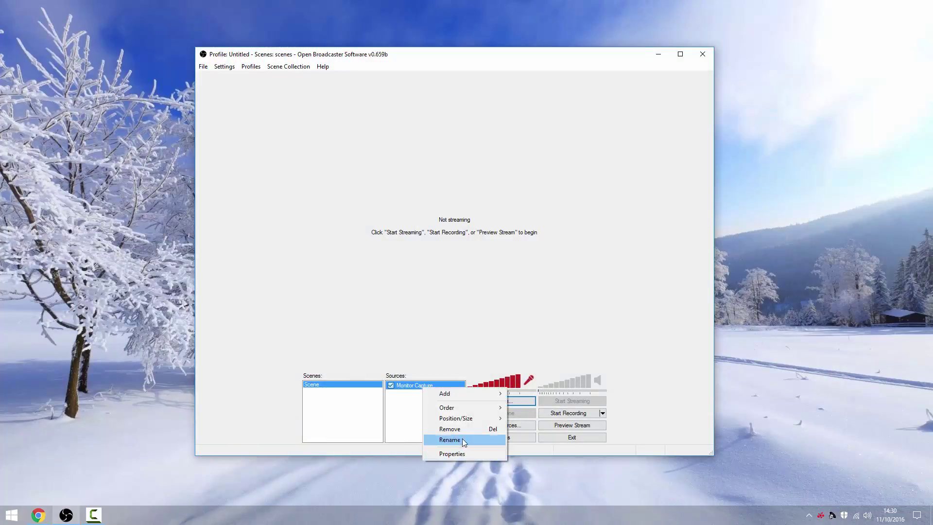
{"action": "left_click", "coordinate": [465, 430]}
{"action": "left_click", "coordinate": [475, 287]}
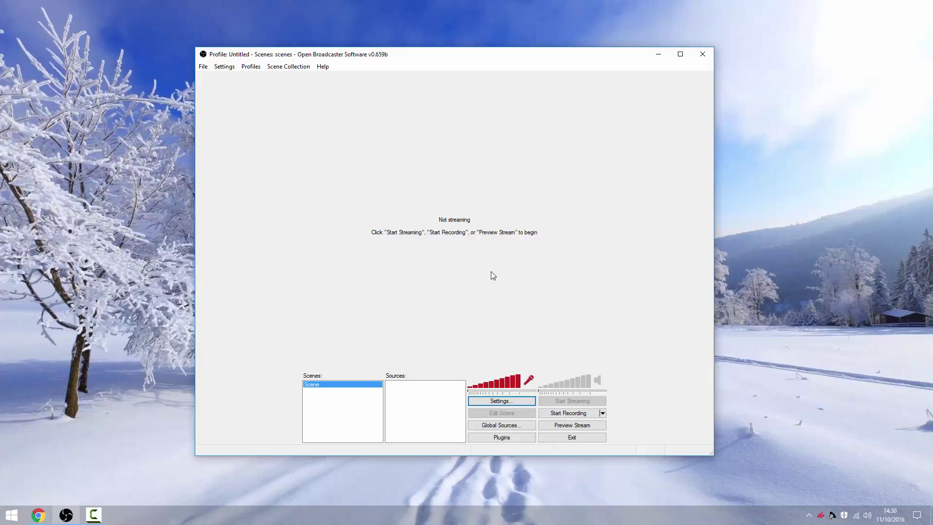
- Open the Encoding settings page and verify Max Bitrate reads 15000 kb/s
{"action": "left_click", "coordinate": [499, 401]}
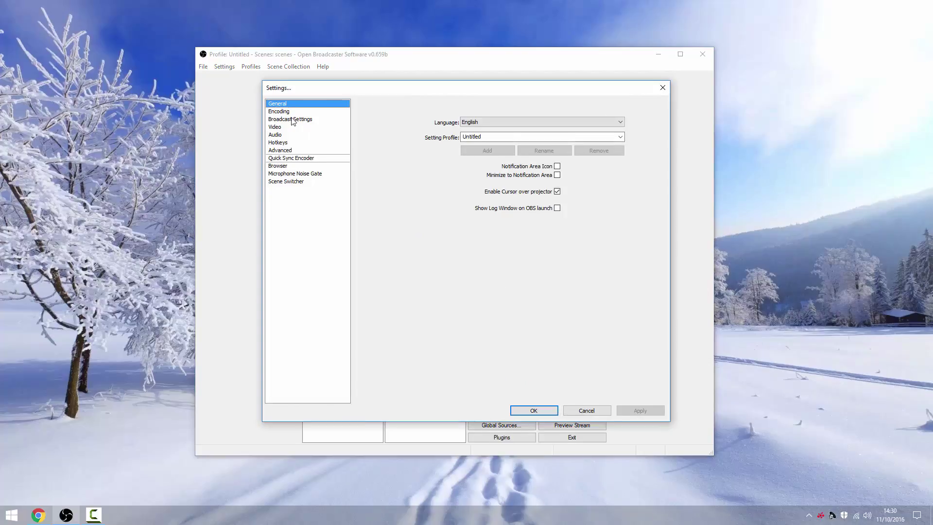
{"action": "left_click", "coordinate": [470, 137]}
{"action": "left_click", "coordinate": [323, 112]}
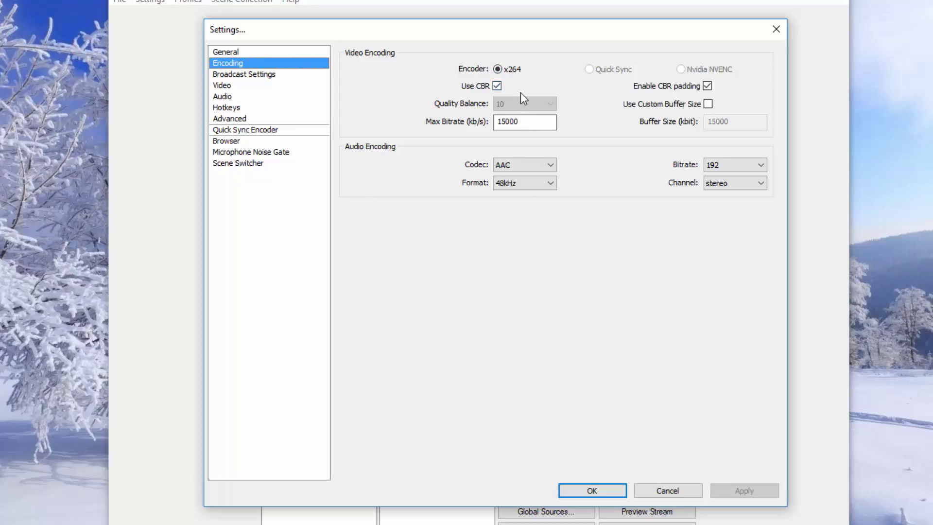
{"action": "left_click_drag", "start_coordinate": [521, 121], "coordinate": [500, 119]}
{"action": "left_click", "coordinate": [536, 121]}
{"action": "left_click_drag", "start_coordinate": [523, 119], "coordinate": [493, 122]}
{"action": "left_click", "coordinate": [545, 118]}
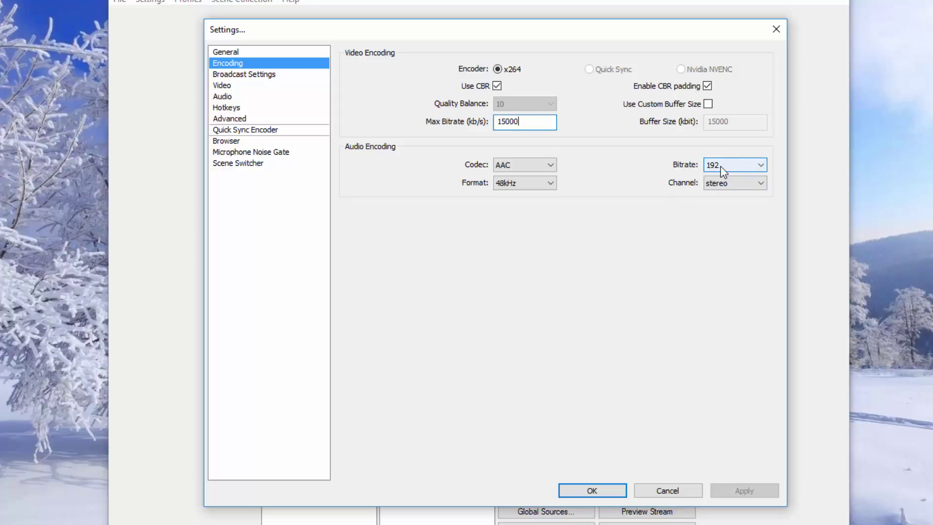
- Keep the output mode at File Output Only and inspect the New Video.mp4 recording path
{"action": "left_click", "coordinate": [271, 75]}
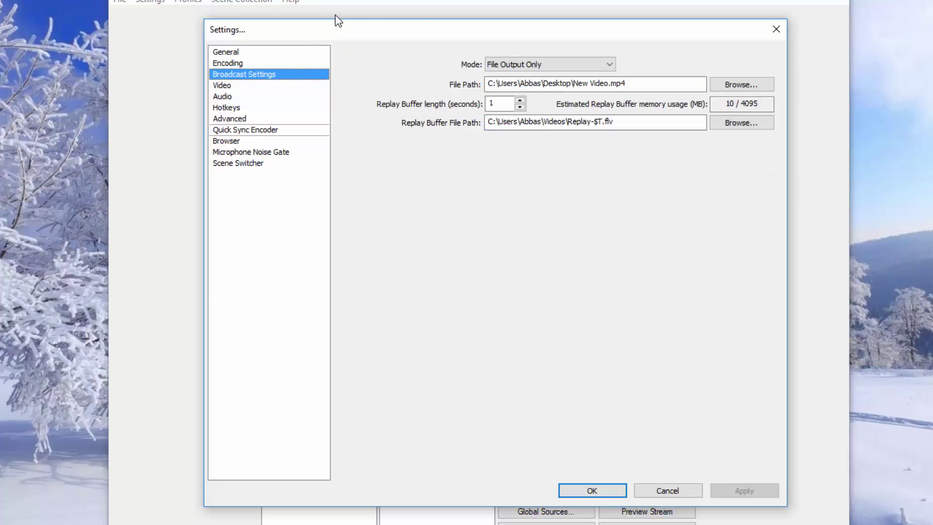
{"action": "left_click", "coordinate": [535, 66]}
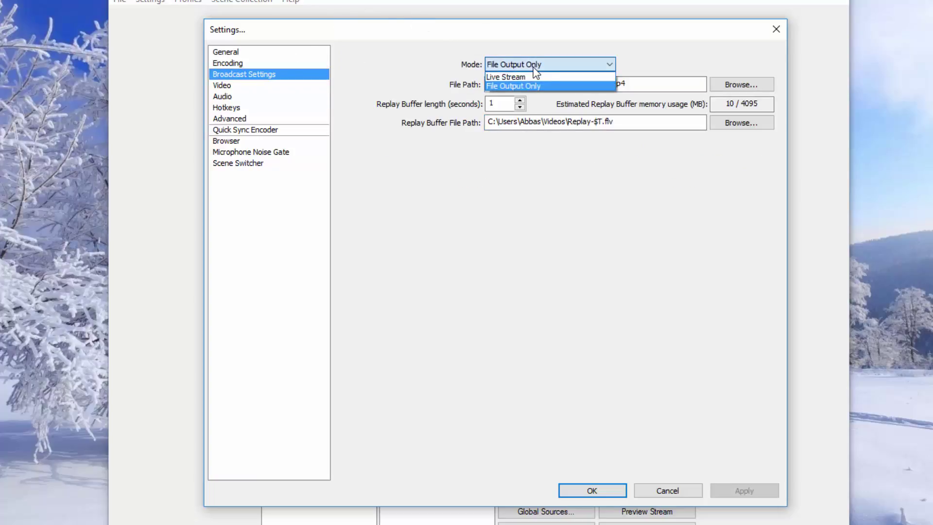
{"action": "left_click", "coordinate": [510, 85]}
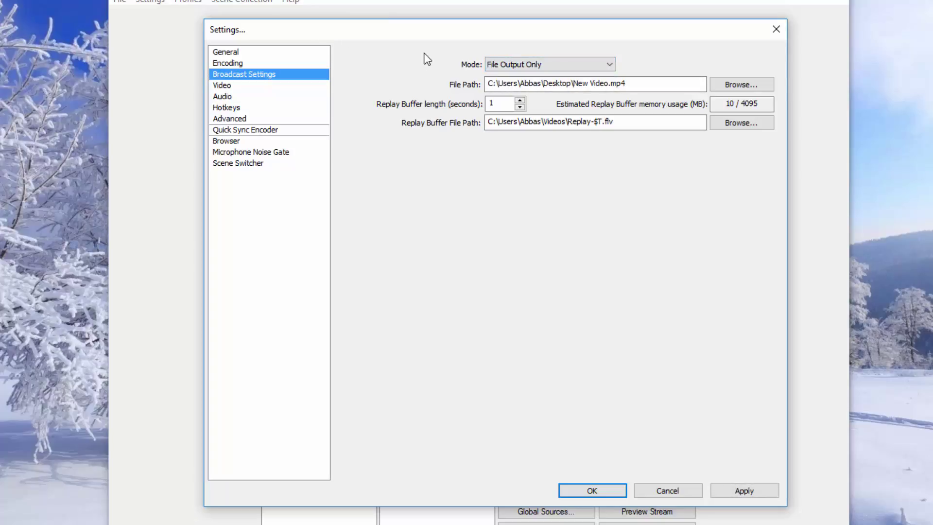
{"action": "left_click", "coordinate": [648, 85]}
{"action": "left_click_drag", "start_coordinate": [626, 84], "coordinate": [613, 85]}
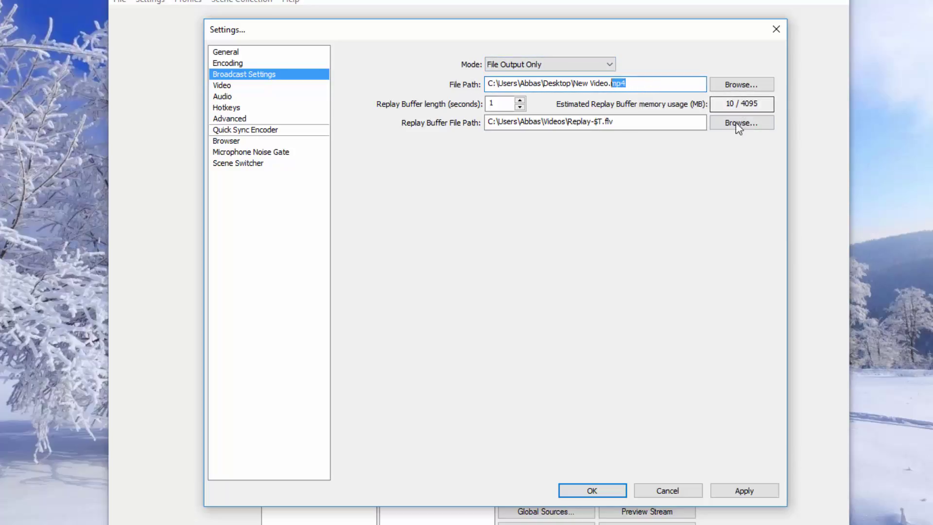
{"action": "left_click", "coordinate": [627, 84]}
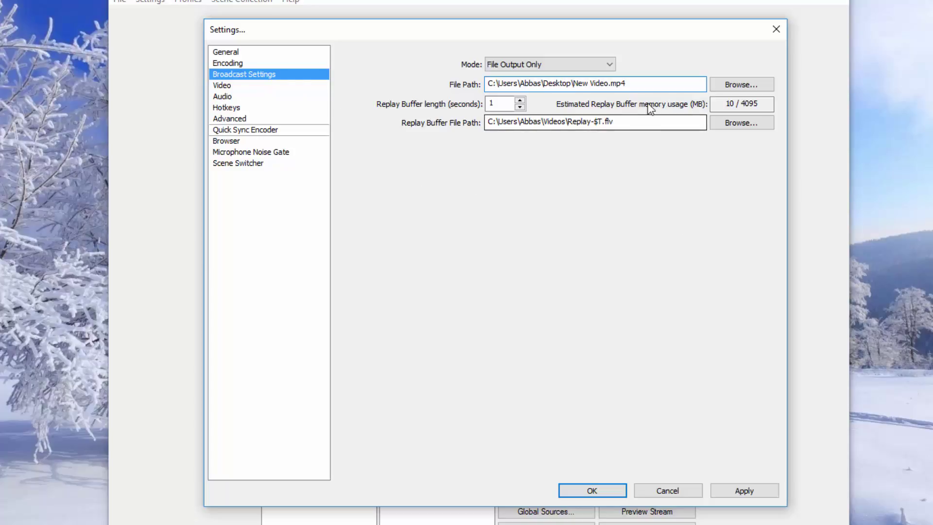
- Review the replay buffer and recording paths, then cancel the Browse Save As dialog
{"action": "mouse_move", "coordinate": [610, 122]}
{"action": "left_click_drag", "start_coordinate": [610, 123], "coordinate": [446, 110]}
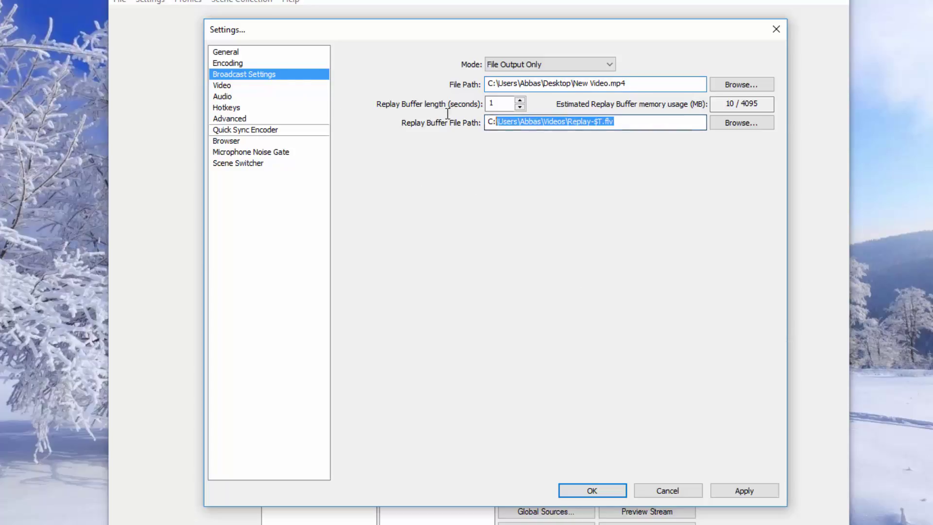
{"action": "left_click", "coordinate": [658, 83]}
{"action": "left_click_drag", "start_coordinate": [488, 83], "coordinate": [660, 85]}
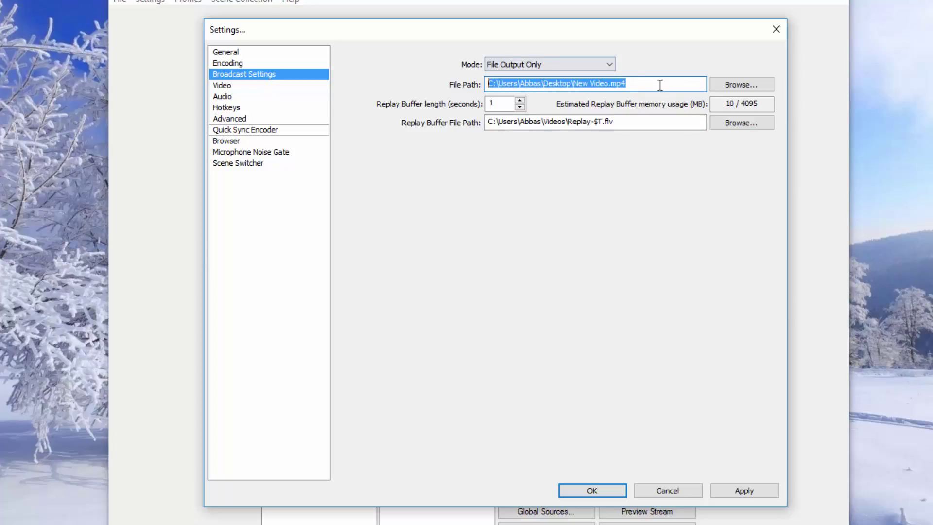
{"action": "left_click", "coordinate": [660, 85]}
{"action": "left_click", "coordinate": [748, 88]}
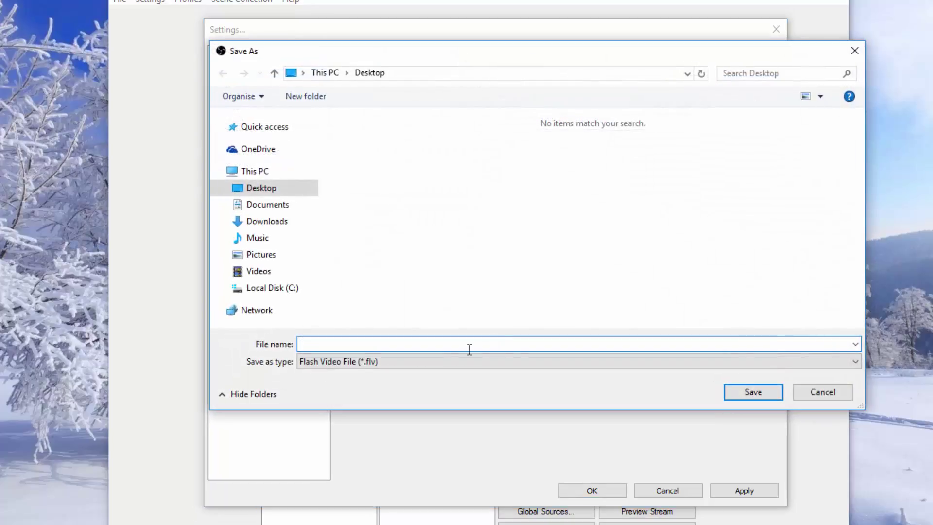
{"action": "left_click", "coordinate": [355, 343]}
{"action": "type", "text": "riffles"}
{"action": "left_click", "coordinate": [840, 396]}
{"action": "right_click", "coordinate": [582, 127]}
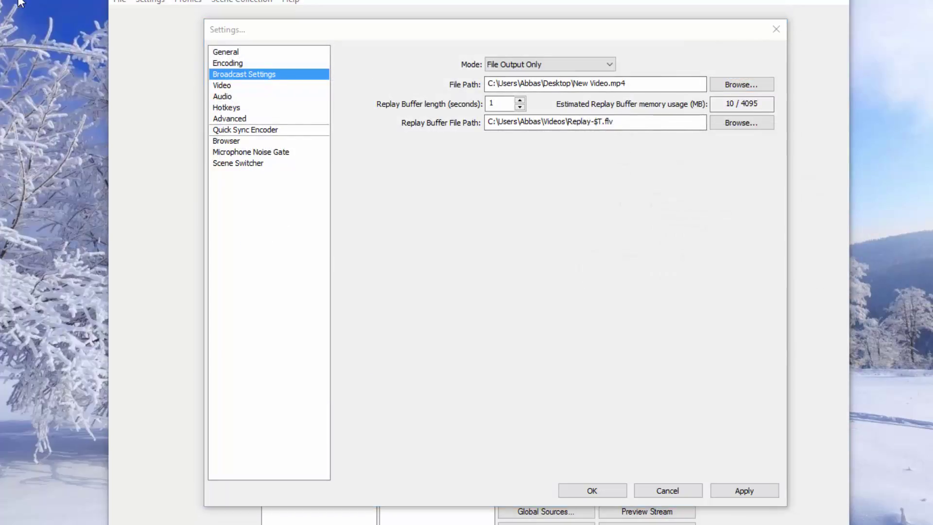
- Switch to the Video settings page, declining to apply the pending output changes
{"action": "left_click", "coordinate": [228, 86]}
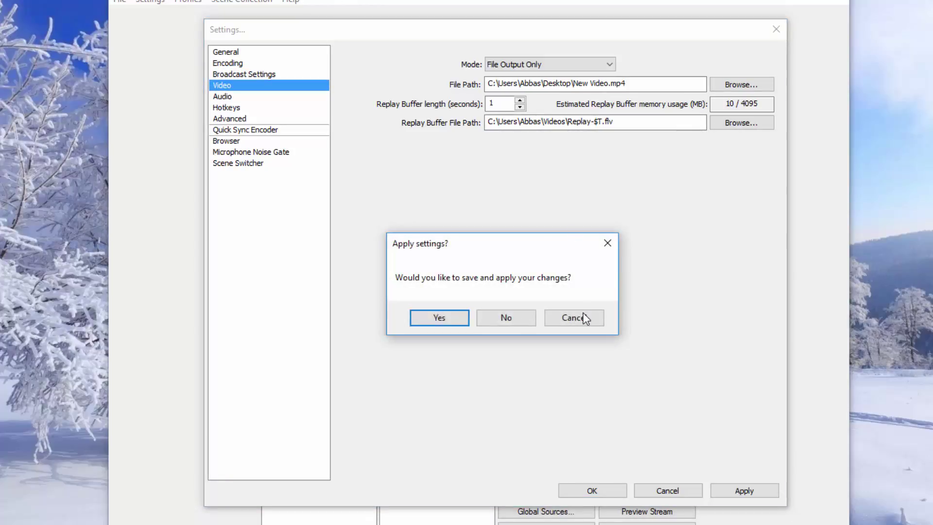
{"action": "left_click", "coordinate": [509, 316]}
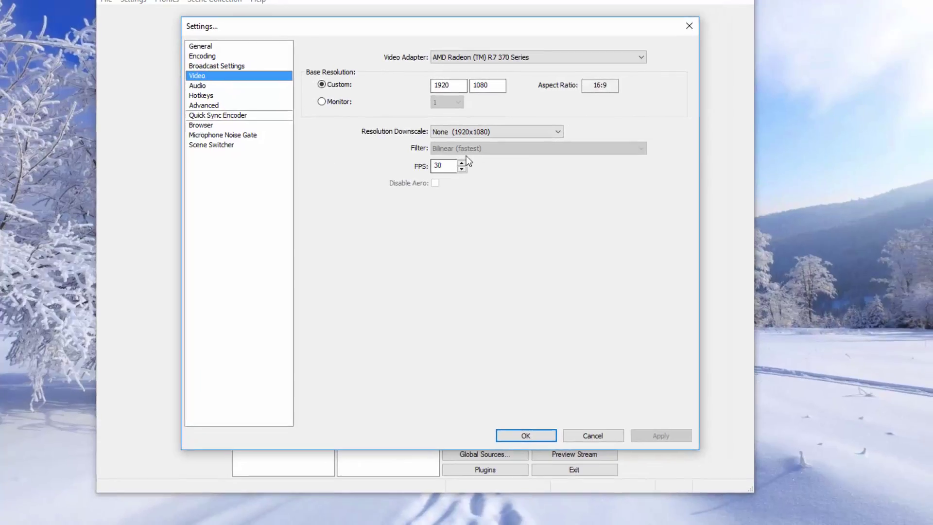
- Confirm in Windows advanced display settings that the screen resolution is 1920 × 1080
{"action": "right_click", "coordinate": [834, 253]}
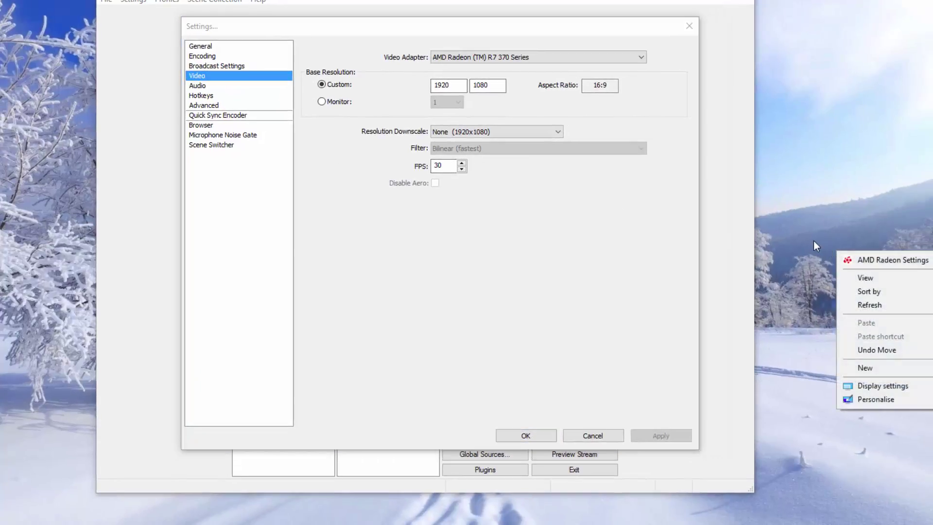
{"action": "left_click", "coordinate": [883, 386]}
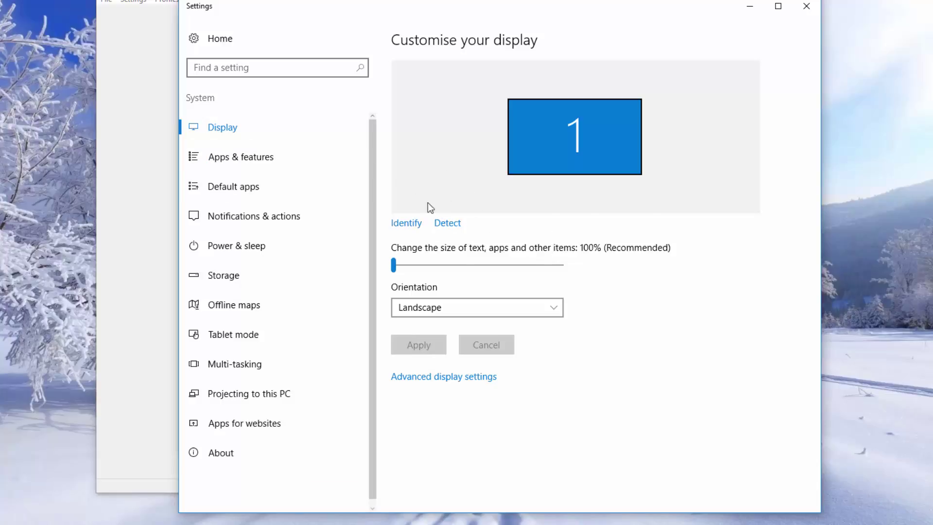
{"action": "left_click", "coordinate": [454, 227]}
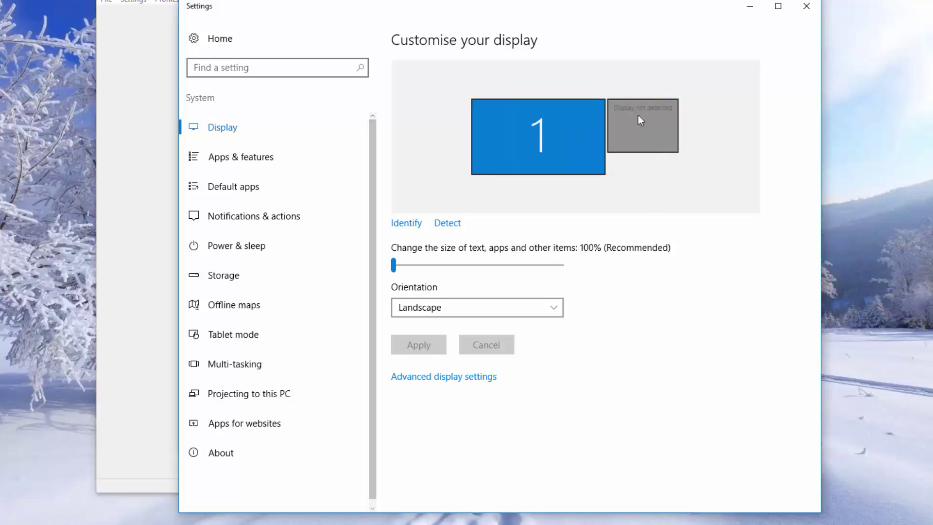
{"action": "left_click", "coordinate": [474, 378]}
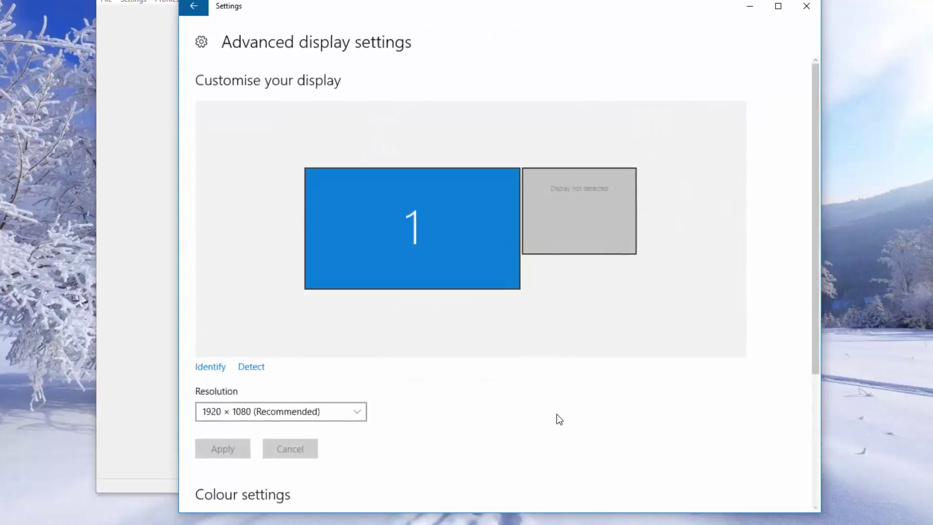
{"action": "scroll", "coordinate": [470, 374], "scroll_direction": "down", "scroll_amount": 2}
{"action": "scroll", "coordinate": [495, 362], "scroll_direction": "up", "scroll_amount": 2}
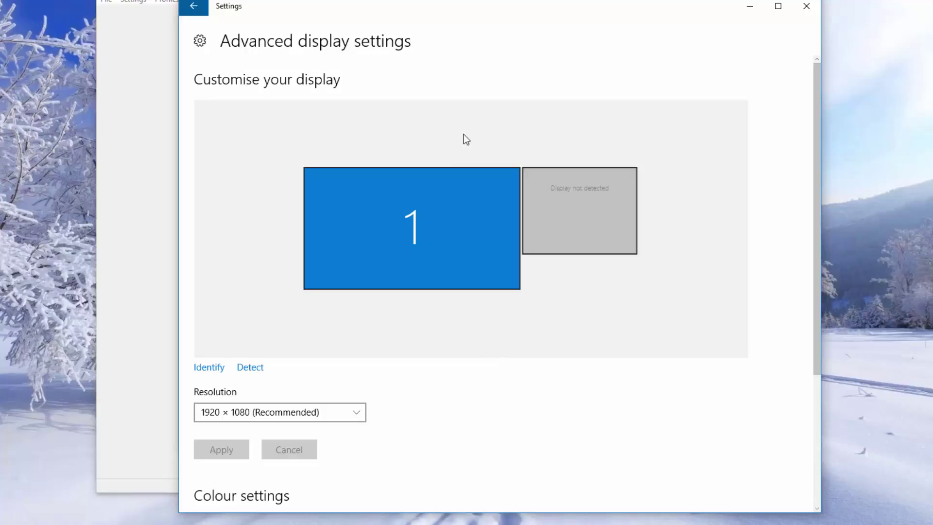
{"action": "scroll", "coordinate": [436, 212], "scroll_direction": "down", "scroll_amount": 3}
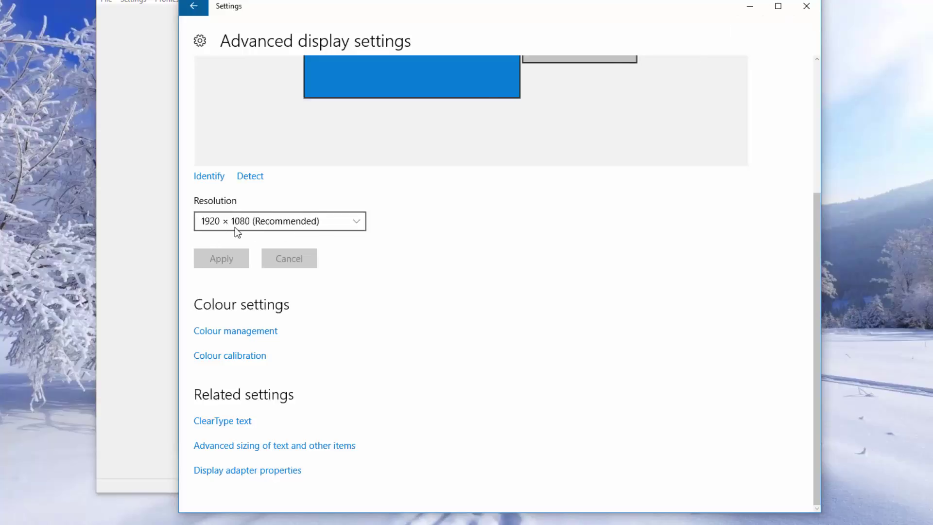
- Keep a 1920x1080 base resolution, try 1.50 downscale, then revert it to None at 30 FPS
{"action": "left_click", "coordinate": [806, 5]}
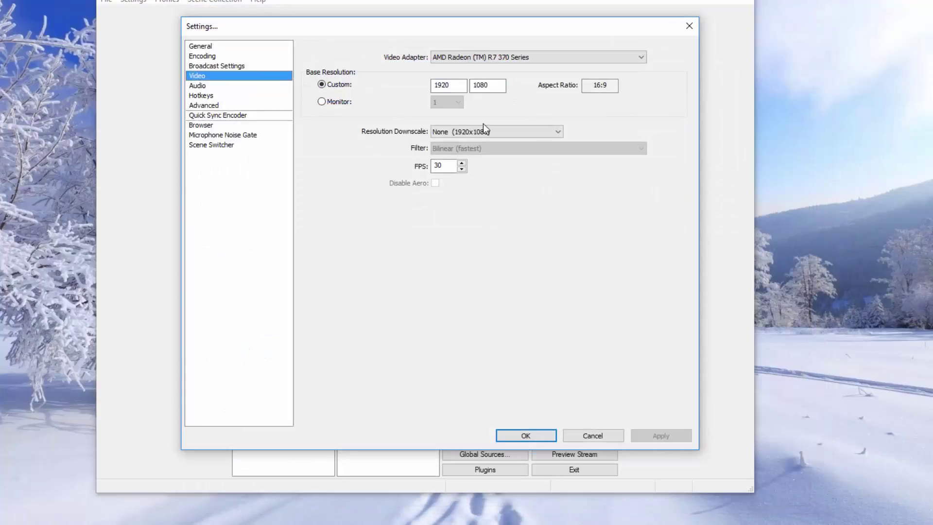
{"action": "double_click", "coordinate": [454, 84]}
{"action": "key", "text": "Tab"}
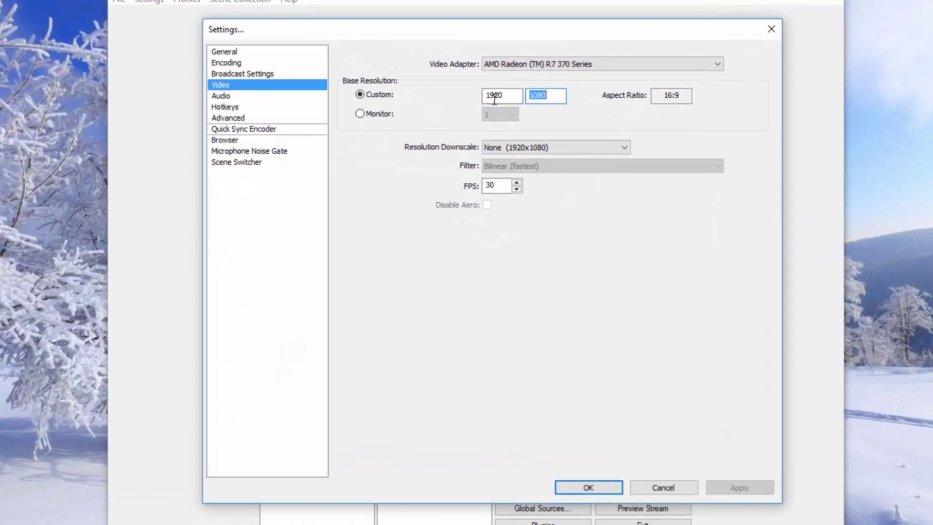
{"action": "type", "text": "1080"}
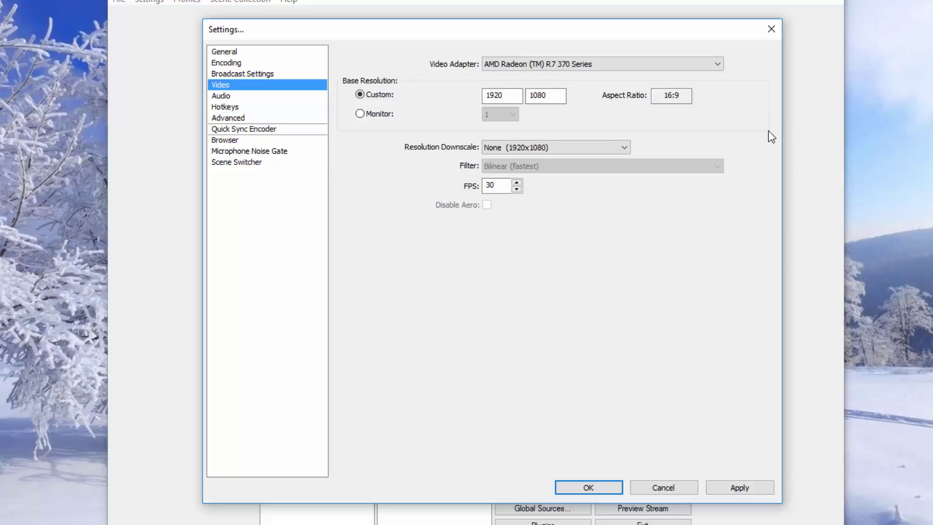
{"action": "left_click", "coordinate": [523, 144]}
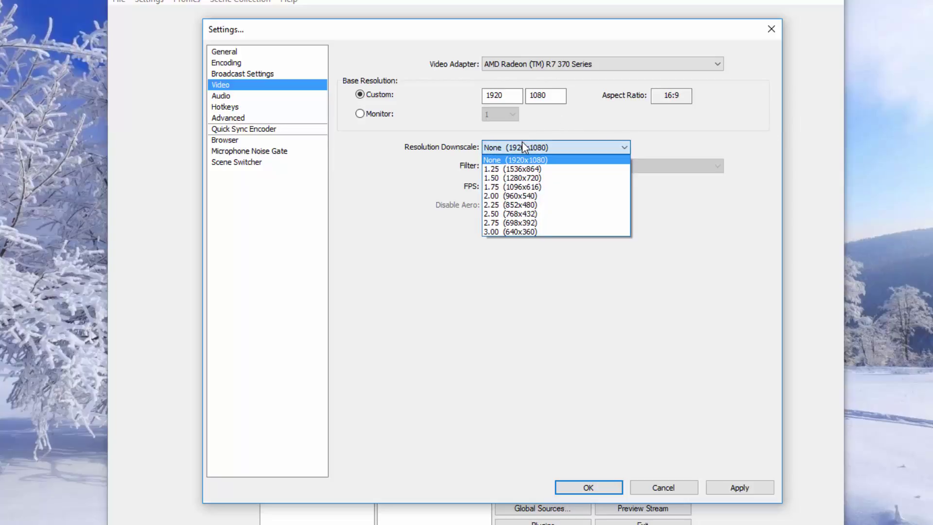
{"action": "left_click", "coordinate": [535, 179]}
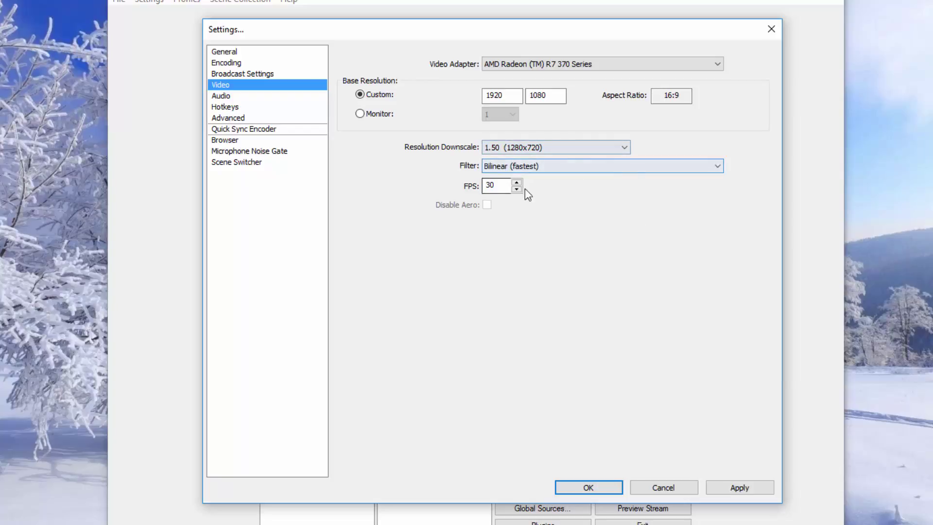
{"action": "double_click", "coordinate": [504, 181]}
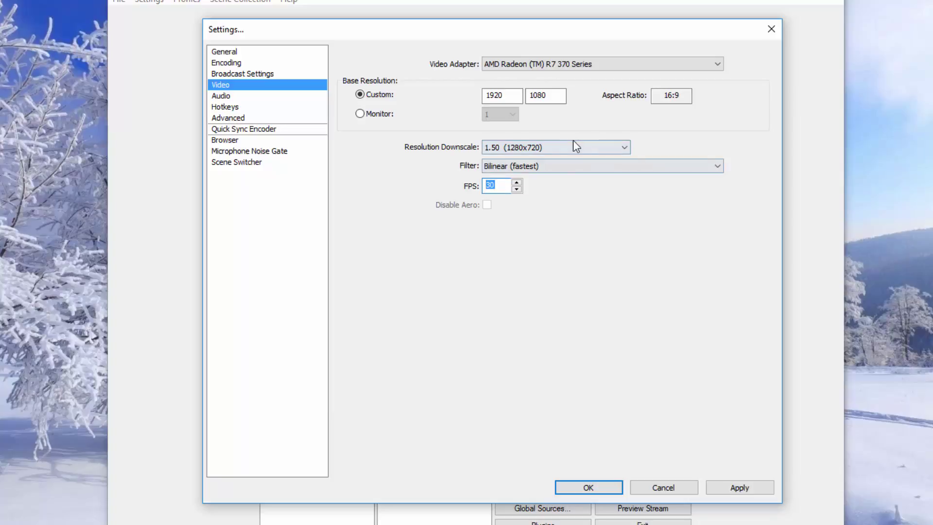
{"action": "left_click", "coordinate": [557, 151]}
{"action": "left_click", "coordinate": [546, 156]}
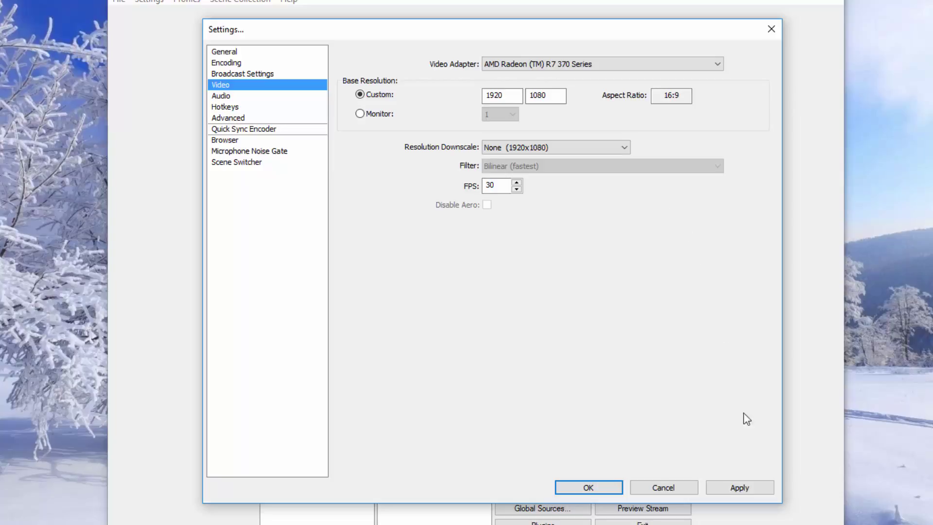
- Apply the video changes, then confirm Default desktop audio and the Blue Snowball microphone
{"action": "left_click", "coordinate": [267, 106]}
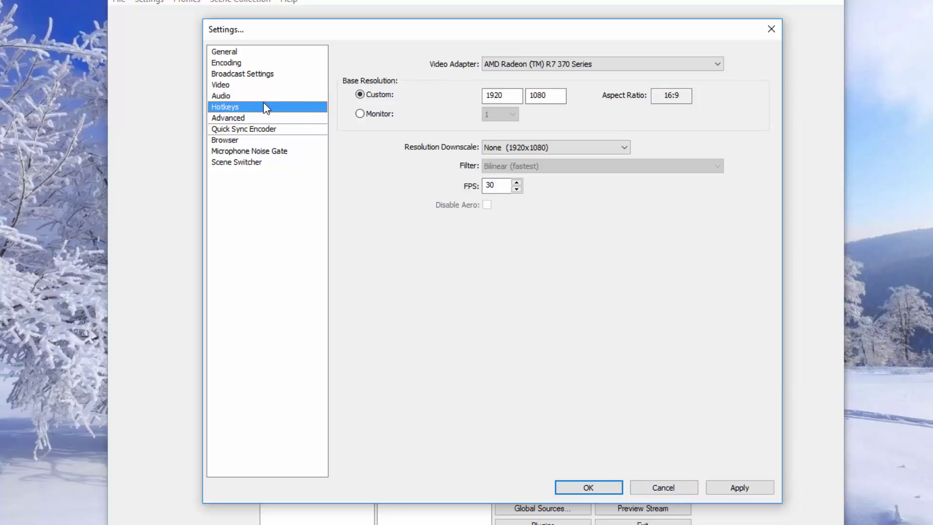
{"action": "left_click", "coordinate": [510, 315]}
{"action": "left_click", "coordinate": [247, 96]}
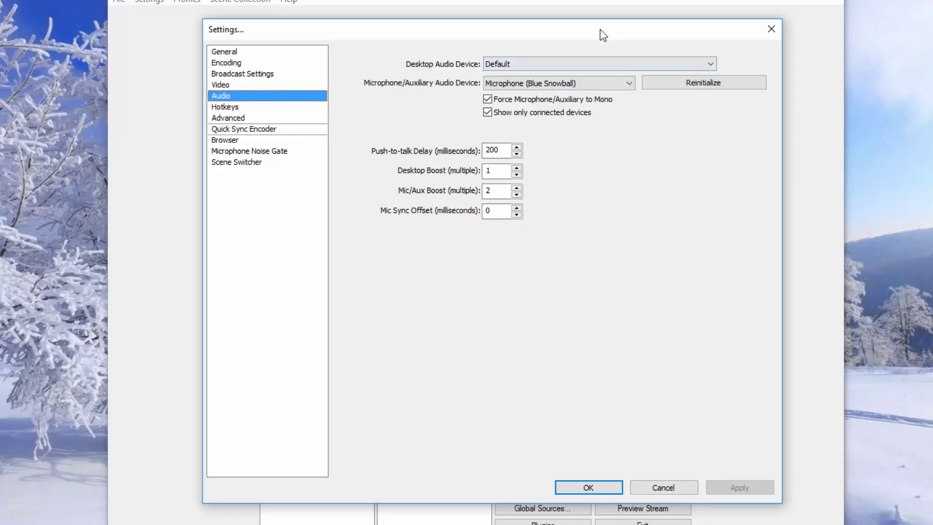
{"action": "left_click", "coordinate": [535, 62]}
{"action": "left_click", "coordinate": [534, 63]}
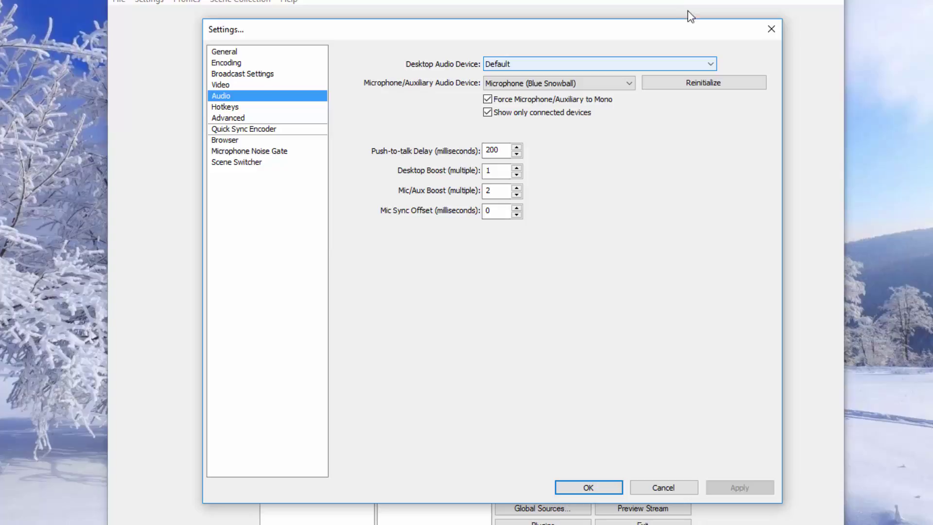
{"action": "left_click", "coordinate": [567, 84]}
{"action": "left_click", "coordinate": [566, 85]}
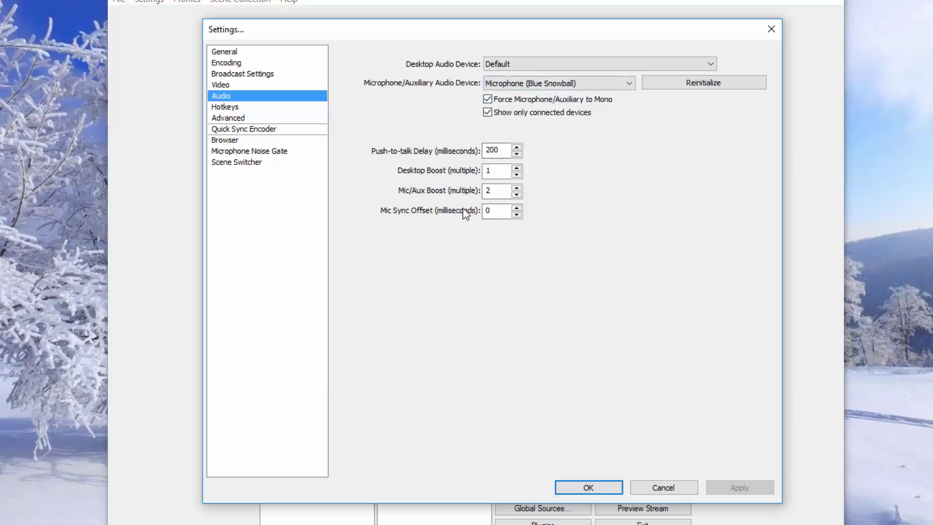
- Review the Hotkeys page, then keep the x264 CPU preset at veryfast in Advanced settings
{"action": "left_click", "coordinate": [224, 107]}
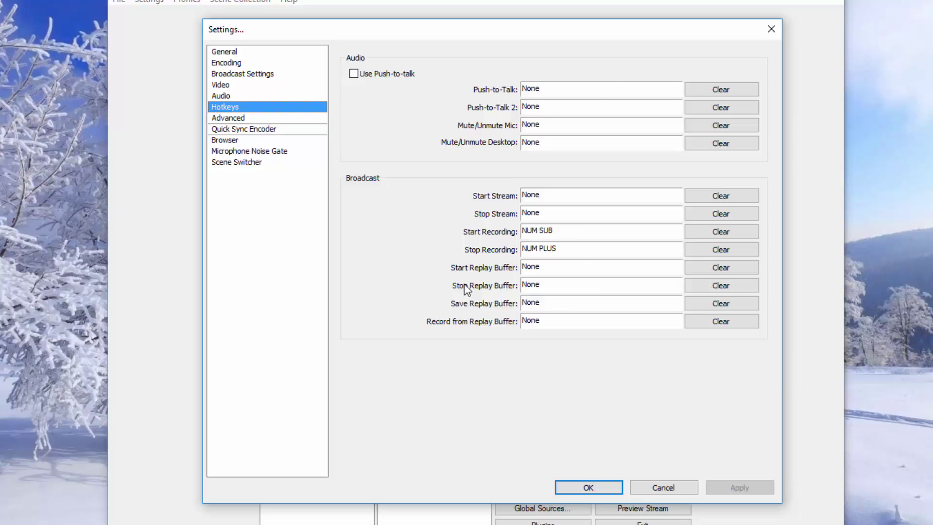
{"action": "left_click", "coordinate": [258, 118]}
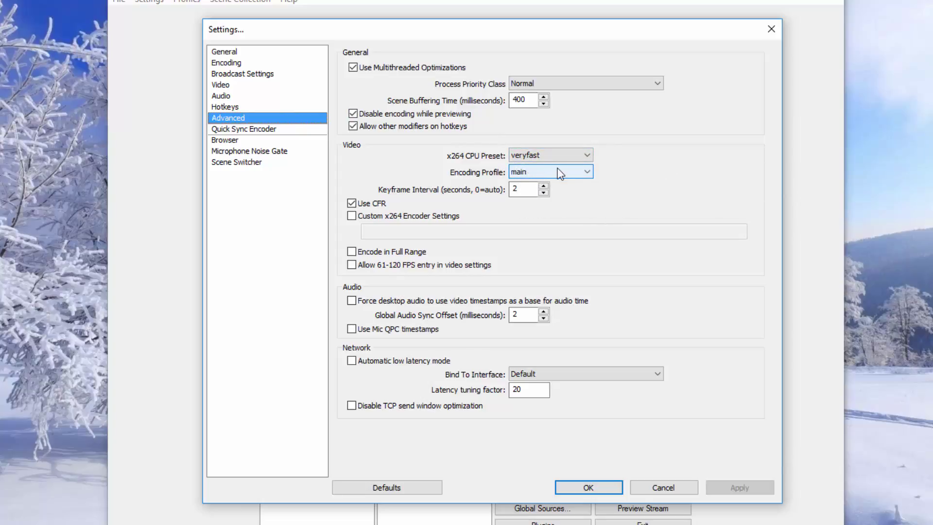
{"action": "left_click", "coordinate": [574, 158]}
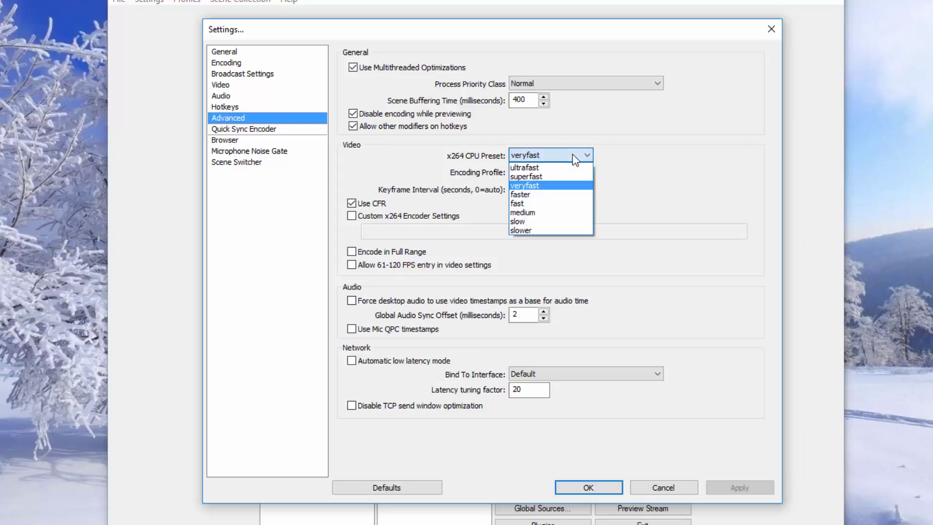
{"action": "left_click", "coordinate": [572, 155]}
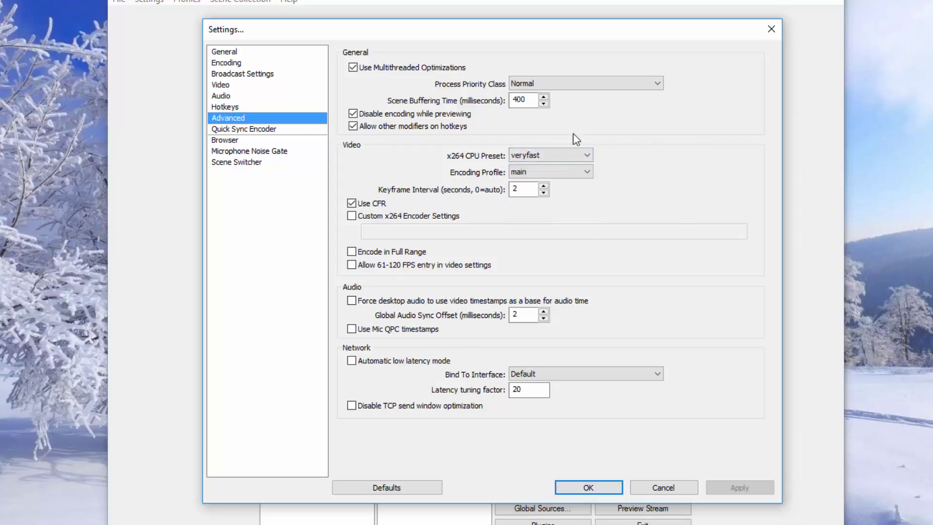
{"action": "left_click", "coordinate": [550, 155]}
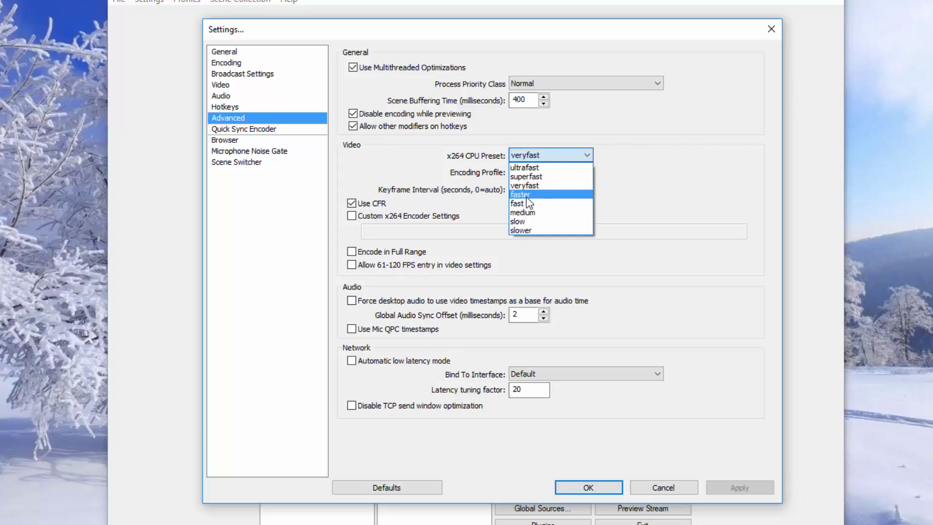
{"action": "left_click", "coordinate": [534, 185]}
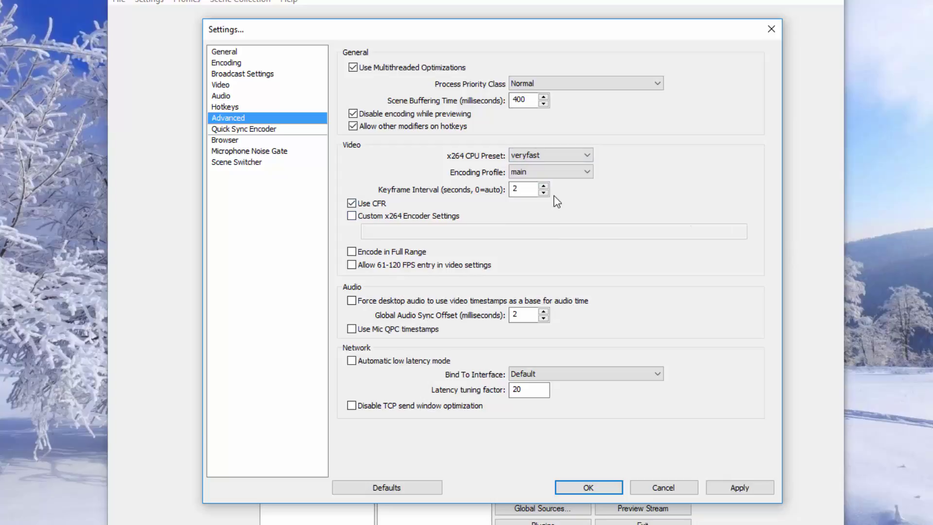
- Enter a keyframe interval of 2, then cancel out of Settings
{"action": "left_click", "coordinate": [515, 186]}
{"action": "type", "text": "2"}
{"action": "double_click", "coordinate": [515, 189]}
{"action": "left_click", "coordinate": [527, 188]}
{"action": "double_click", "coordinate": [525, 318]}
{"action": "left_click", "coordinate": [663, 487]}
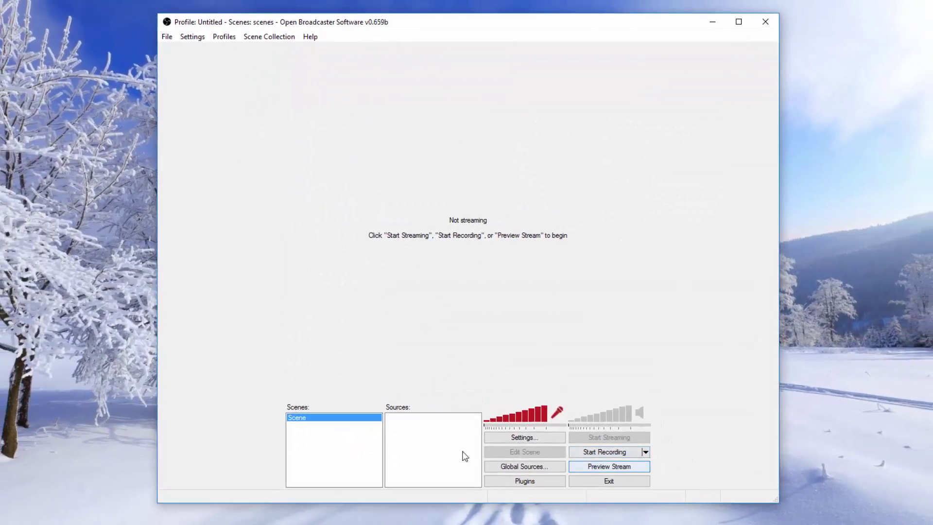
- Toggle Preview Stream on and off to test the output
{"action": "left_click", "coordinate": [613, 468]}
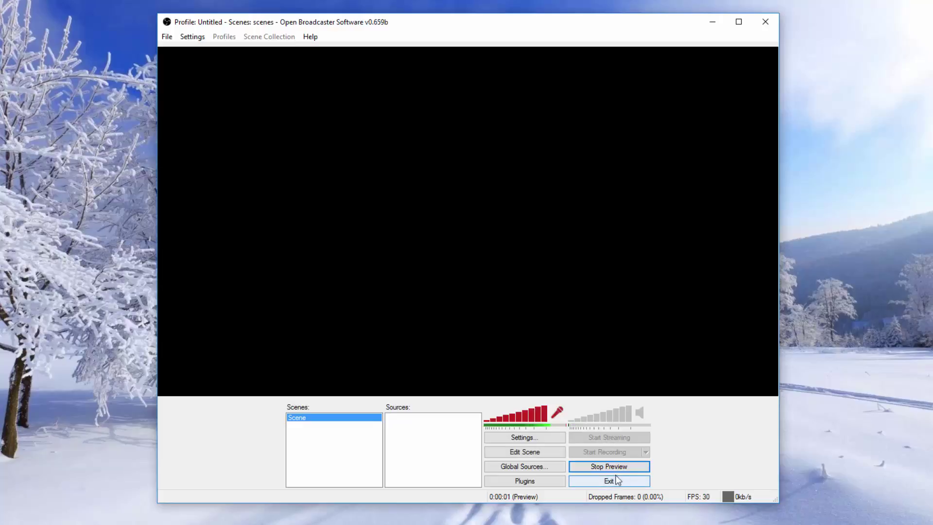
{"action": "left_click", "coordinate": [611, 467]}
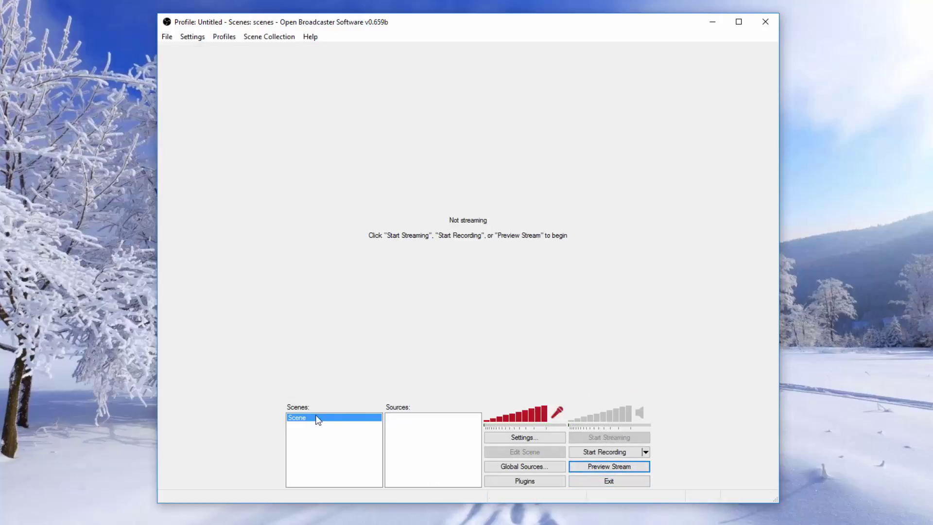
{"action": "right_click", "coordinate": [319, 430]}
{"action": "left_click", "coordinate": [314, 433]}
- Add a Monitor Capture source named AQW and tick Sub-Region in its properties
{"action": "right_click", "coordinate": [415, 436]}
{"action": "mouse_move", "coordinate": [440, 442]}
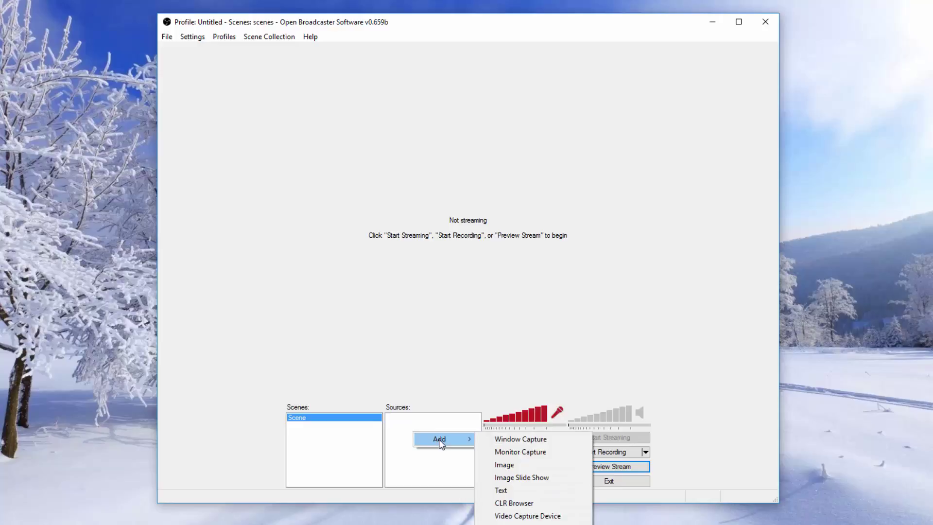
{"action": "left_click", "coordinate": [509, 448]}
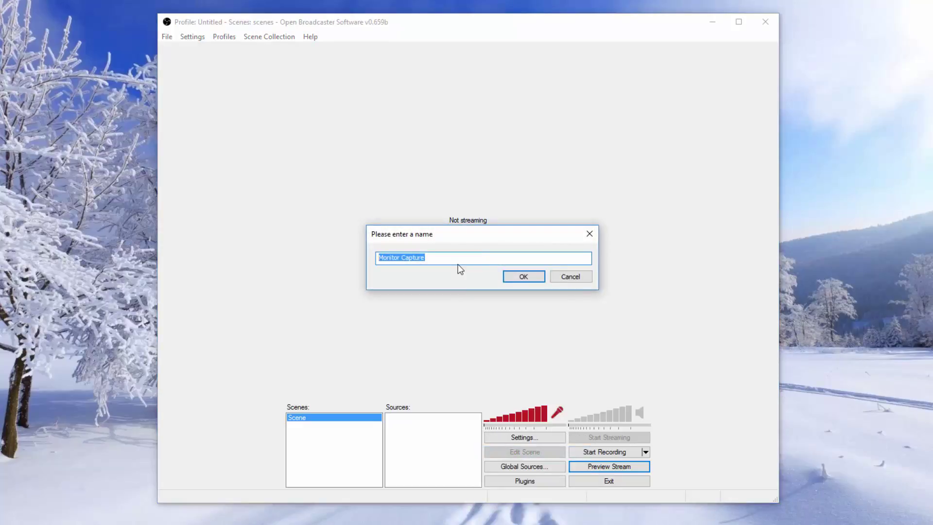
{"action": "type", "text": "AQW"}
{"action": "left_click", "coordinate": [524, 278]}
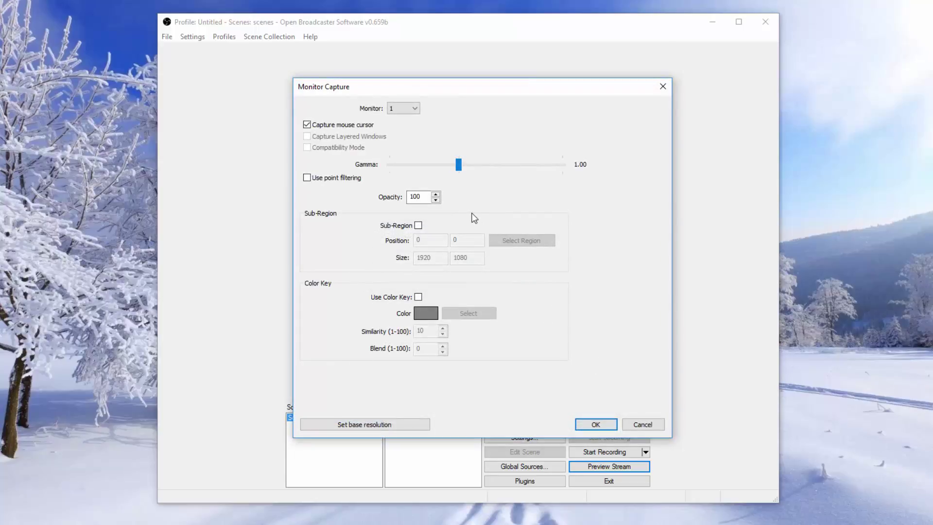
{"action": "left_click", "coordinate": [418, 226]}
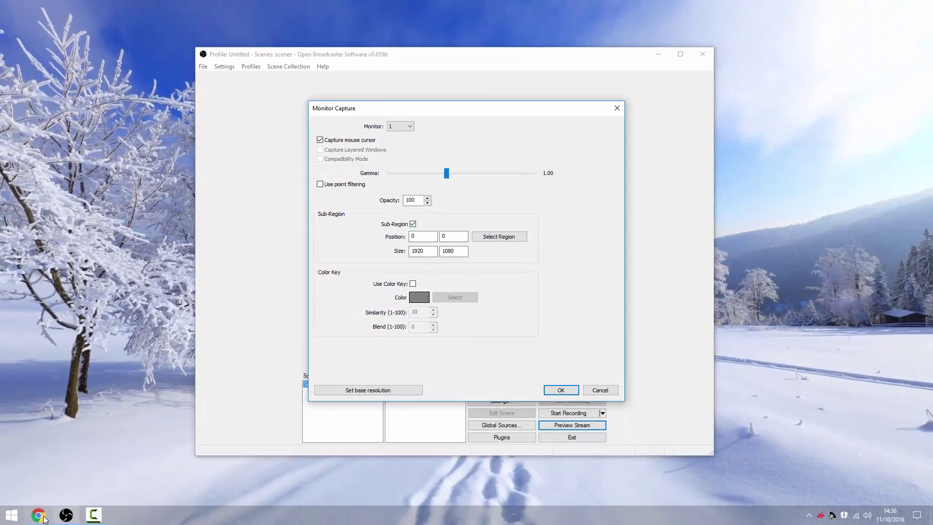
- Open the AQW tab in Chrome, log in on the Safiris server, and walk the character
{"action": "left_click", "coordinate": [39, 514]}
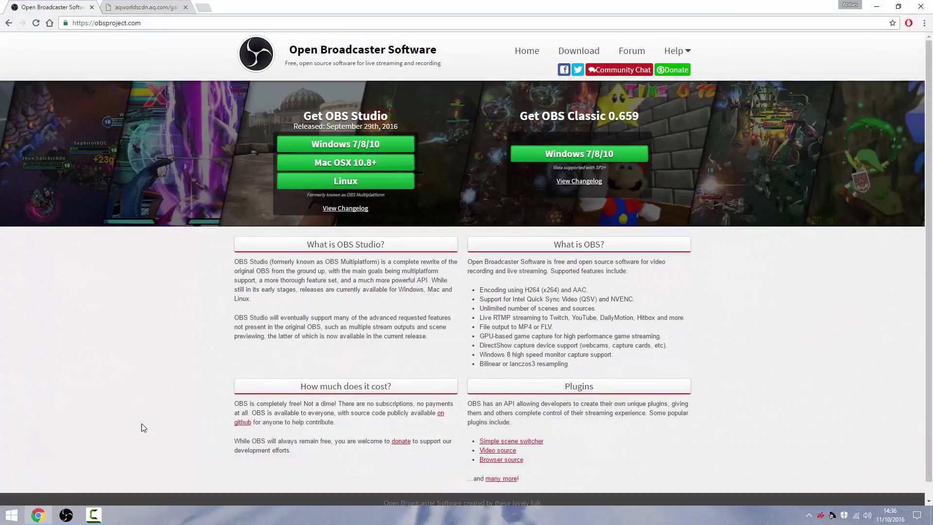
{"action": "key", "text": "ctrl+Tab"}
{"action": "left_click", "coordinate": [433, 305]}
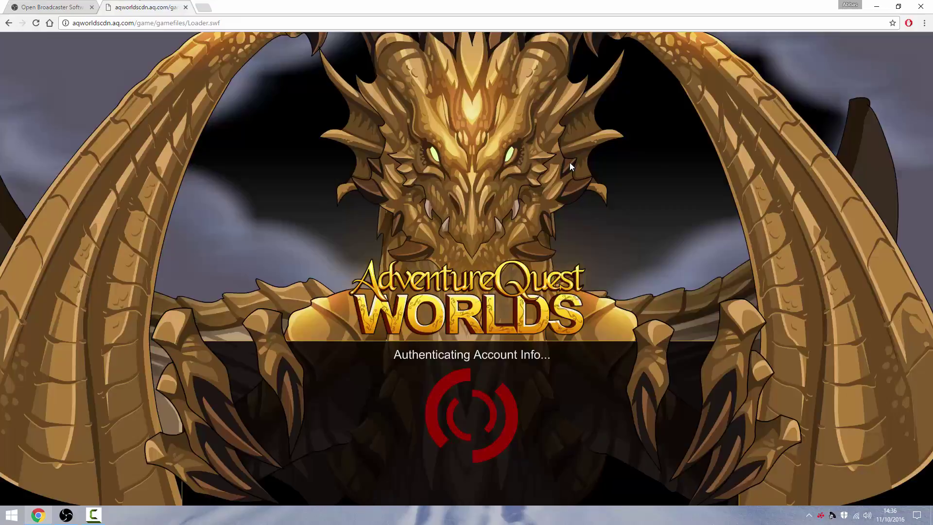
{"action": "left_click", "coordinate": [569, 188]}
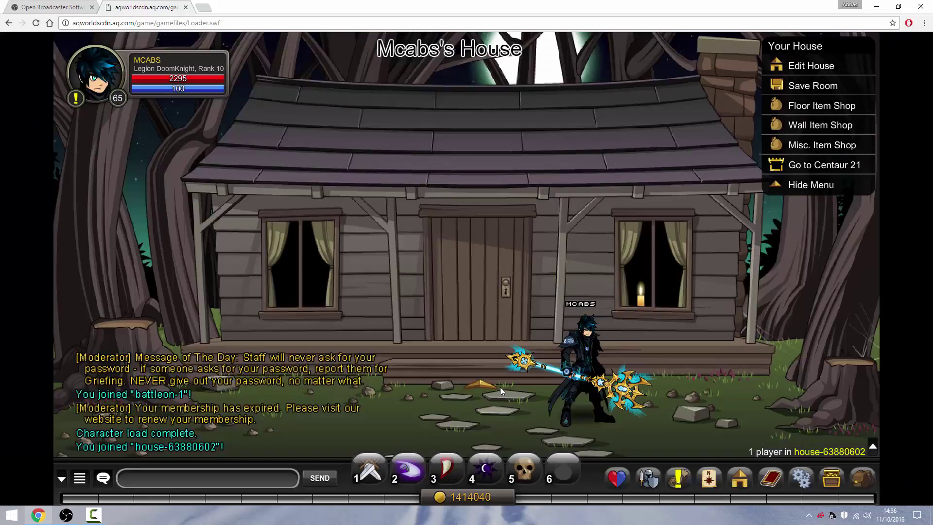
{"action": "left_click", "coordinate": [499, 387]}
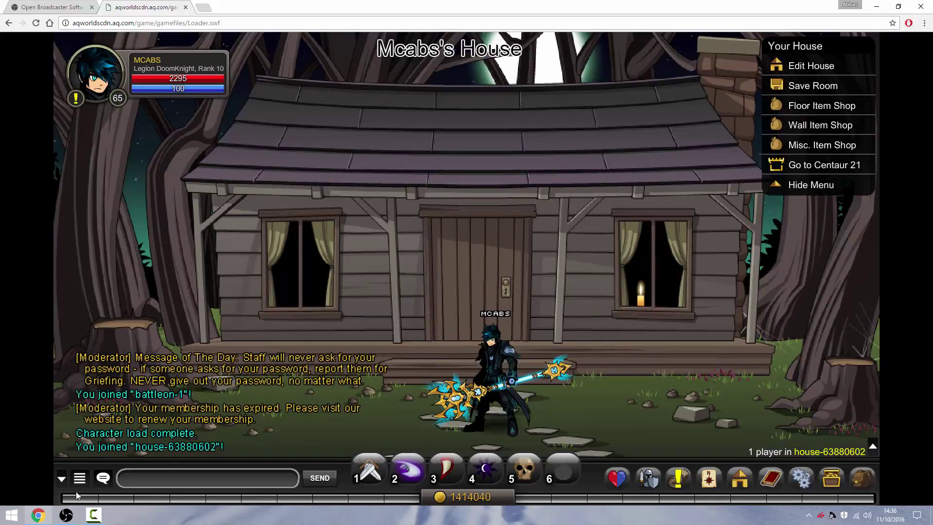
- Draw a first capture region around the AQW game area by pulling in its top, left and right edges
{"action": "left_click", "coordinate": [66, 514]}
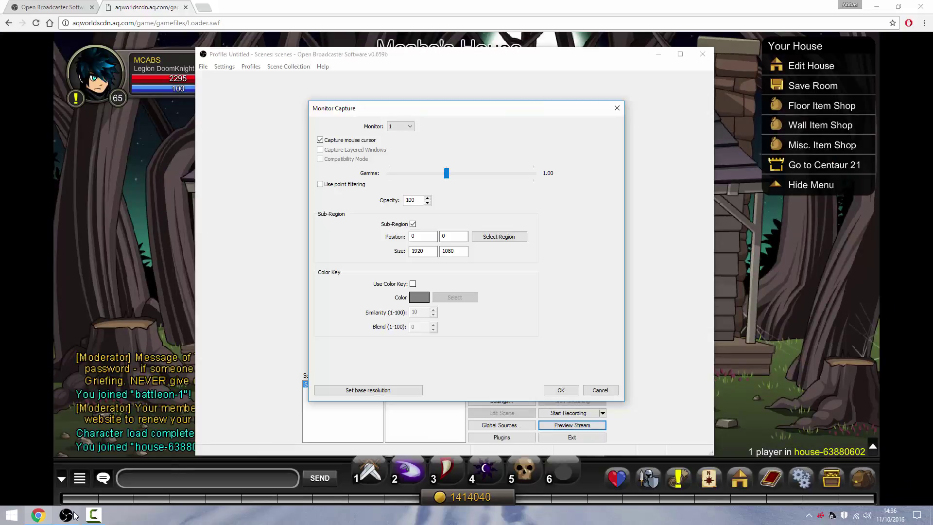
{"action": "left_click", "coordinate": [499, 236]}
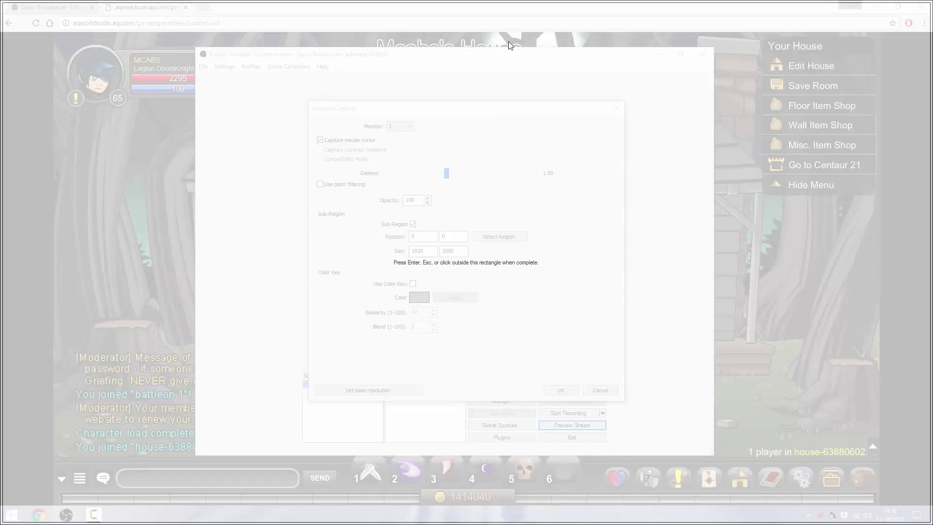
{"action": "left_click_drag", "start_coordinate": [479, 2], "coordinate": [495, 31]}
{"action": "left_click_drag", "start_coordinate": [25, 169], "coordinate": [53, 200]}
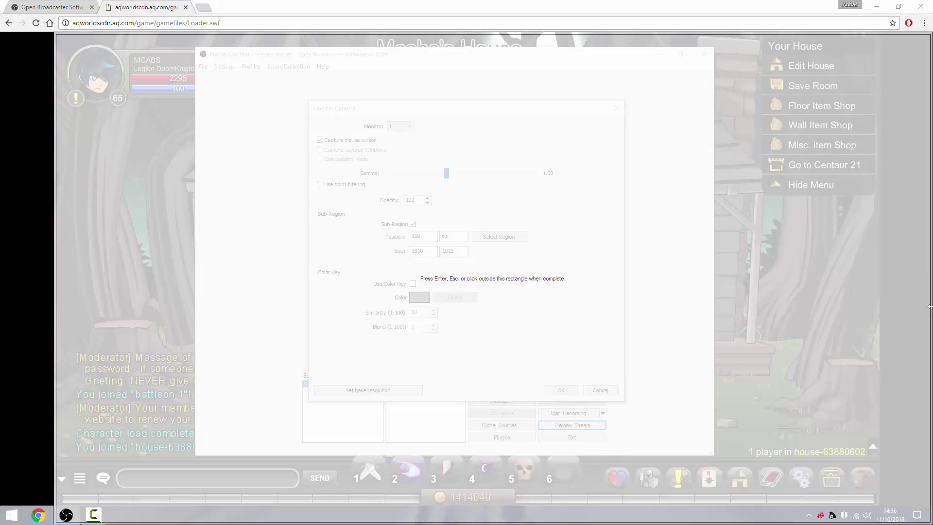
{"action": "left_click_drag", "start_coordinate": [930, 306], "coordinate": [879, 320]}
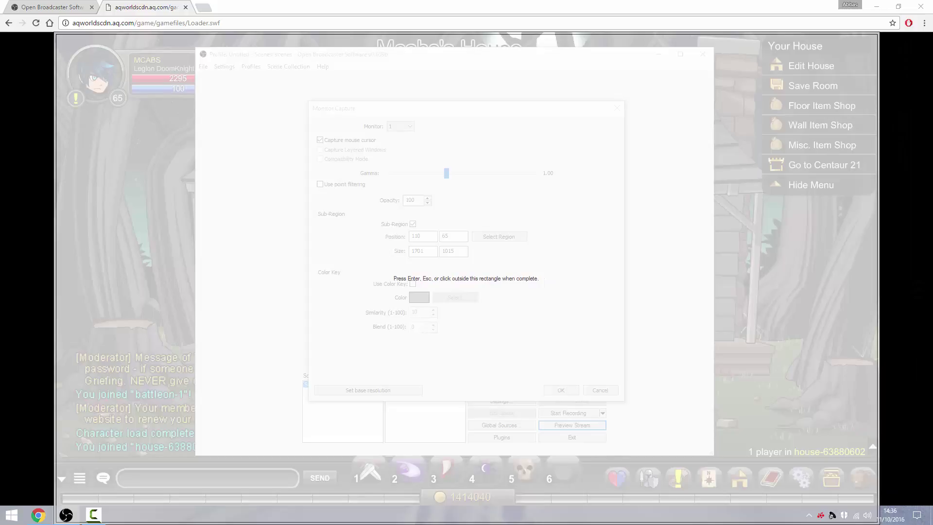
{"action": "key", "text": "Return"}
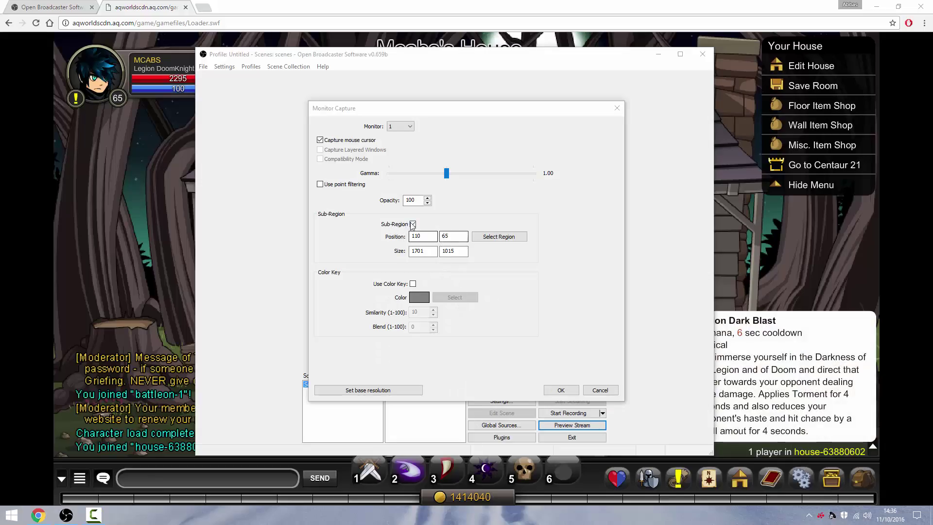
- Adjust the region to 1701×974 at position 108,65 and save the Monitor Capture settings
{"action": "left_click", "coordinate": [498, 238]}
{"action": "left_click_drag", "start_coordinate": [309, 258], "coordinate": [307, 238]}
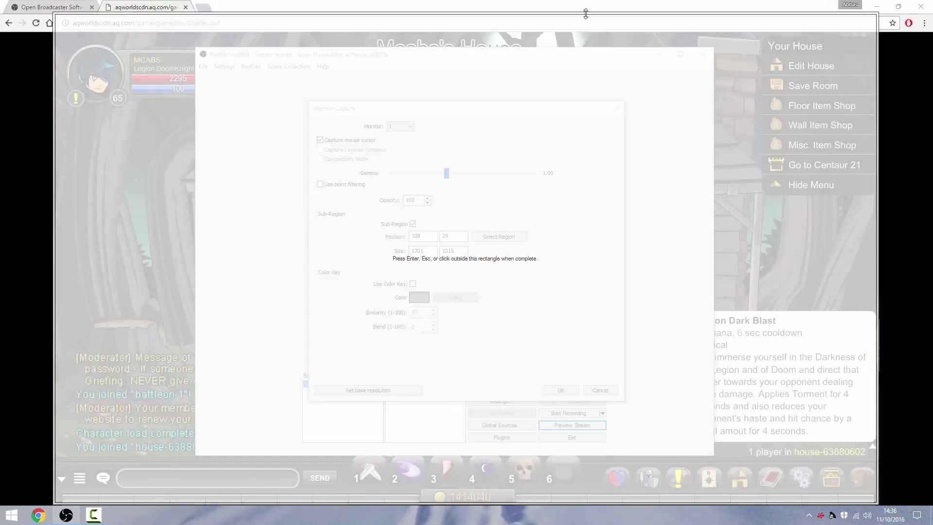
{"action": "left_click_drag", "start_coordinate": [586, 14], "coordinate": [621, 32]}
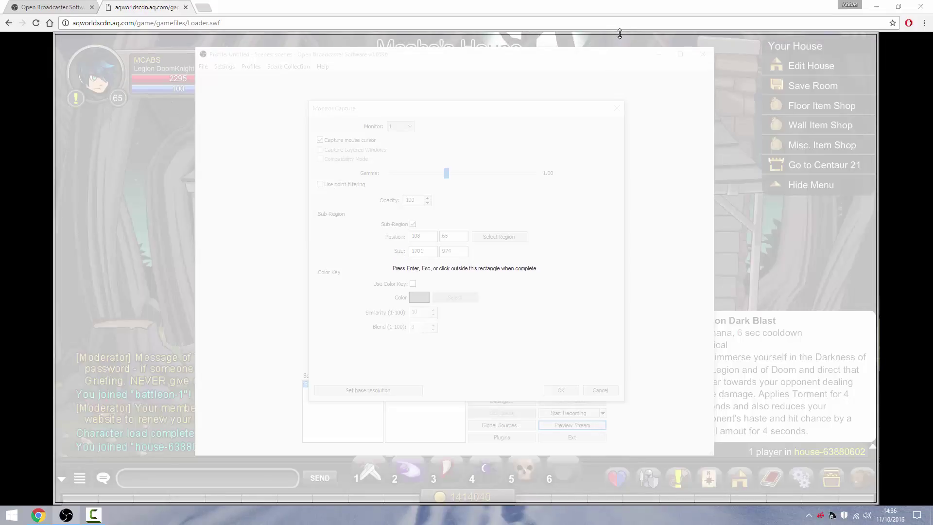
{"action": "left_click", "coordinate": [894, 355]}
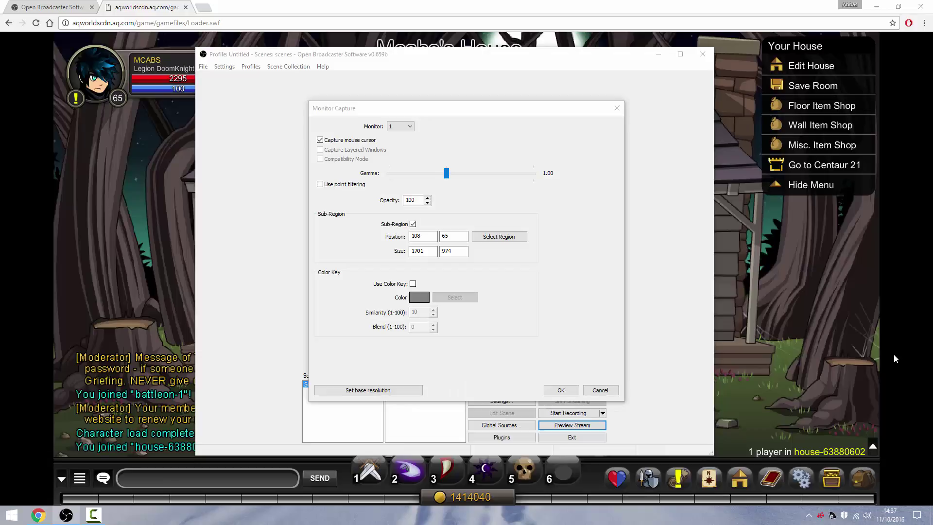
{"action": "left_click", "coordinate": [569, 391]}
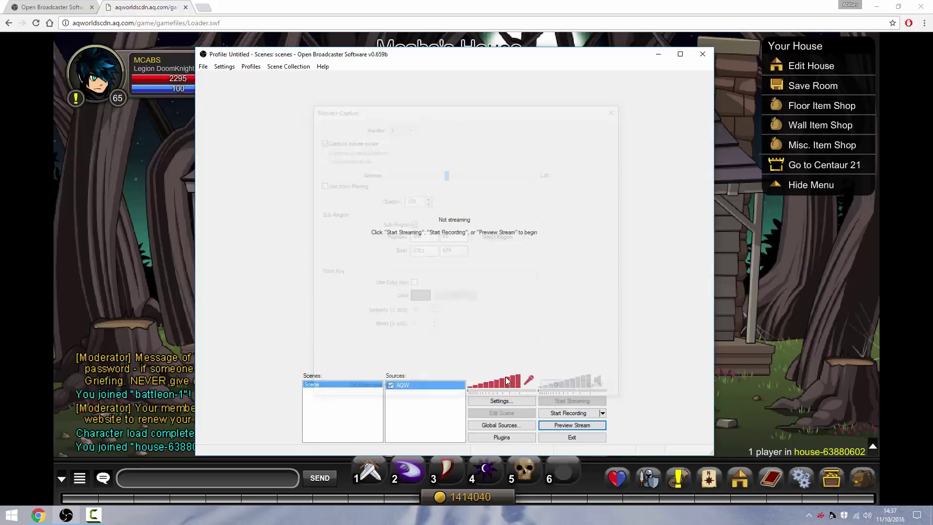
{"action": "left_click", "coordinate": [582, 428]}
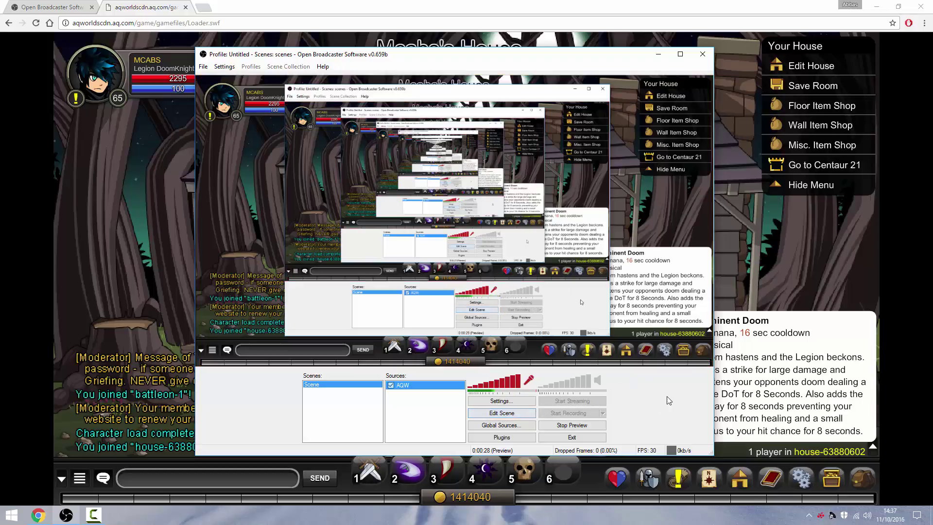
{"action": "left_click", "coordinate": [572, 425]}
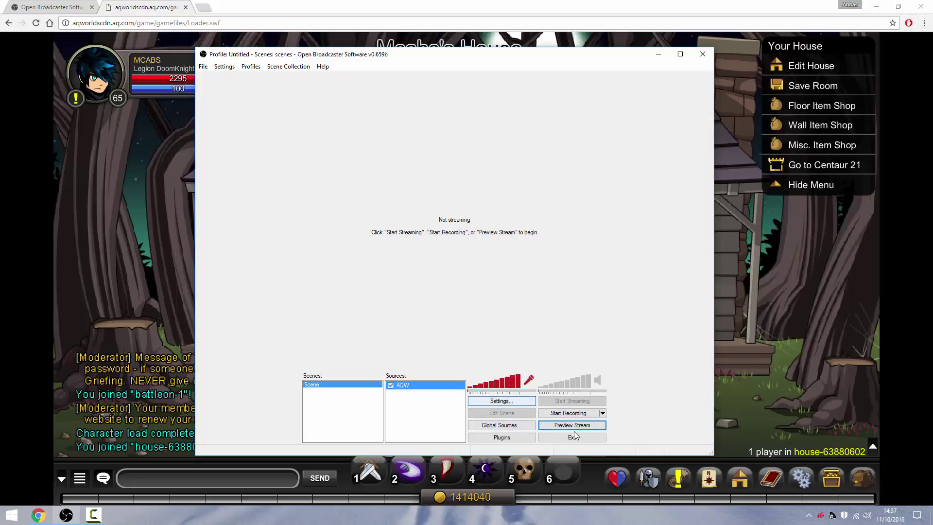
- Toggle the microphone and desktop audio mutes, leaving both muted
{"action": "left_click", "coordinate": [528, 380]}
{"action": "left_click", "coordinate": [528, 379]}
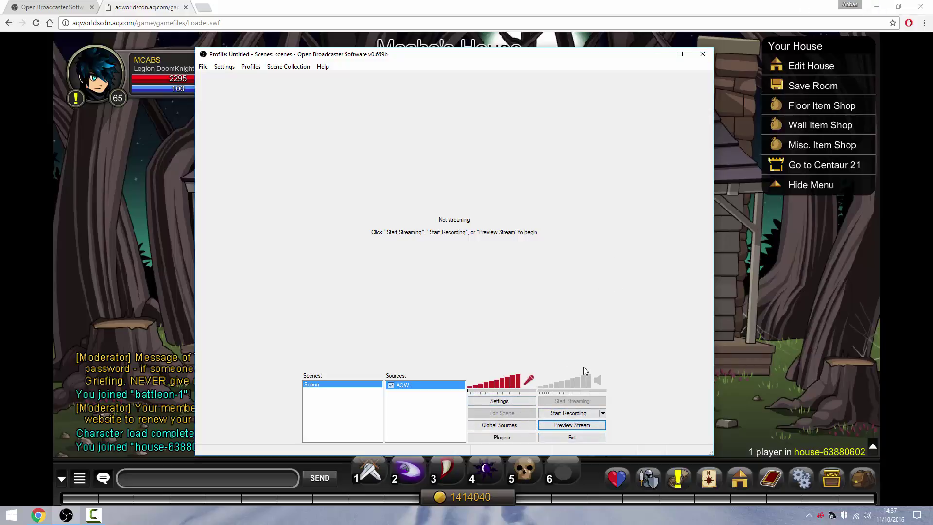
{"action": "left_click", "coordinate": [528, 381]}
{"action": "left_click", "coordinate": [528, 380]}
{"action": "left_click", "coordinate": [598, 380]}
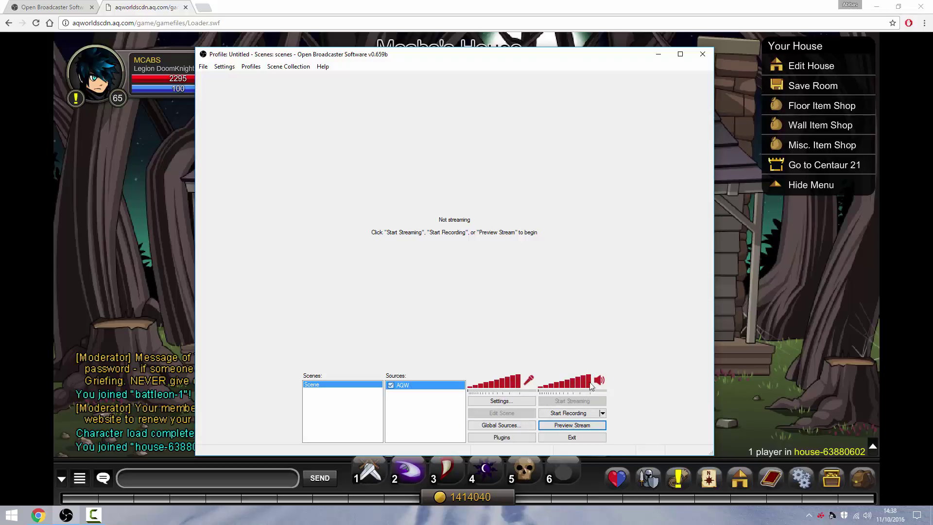
{"action": "left_click", "coordinate": [598, 380]}
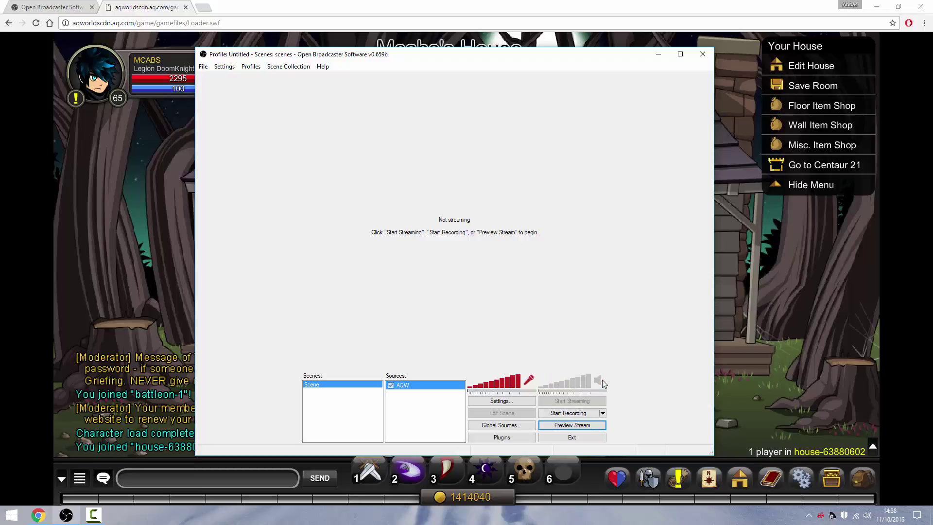
{"action": "left_click", "coordinate": [529, 380]}
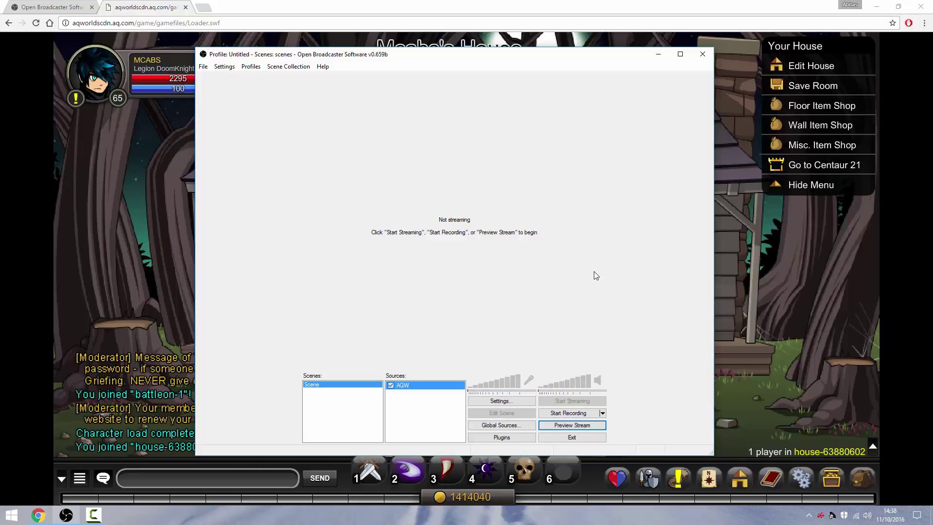
- Start recording and walk the AQW character across the yard into the house
{"action": "left_click", "coordinate": [571, 412]}
{"action": "left_click", "coordinate": [658, 53]}
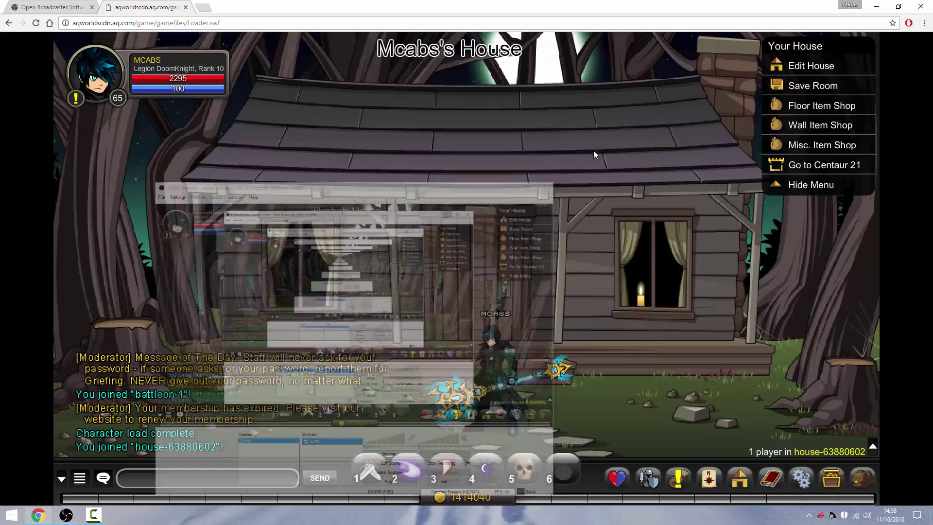
{"action": "left_click", "coordinate": [585, 423]}
{"action": "left_click", "coordinate": [490, 427]}
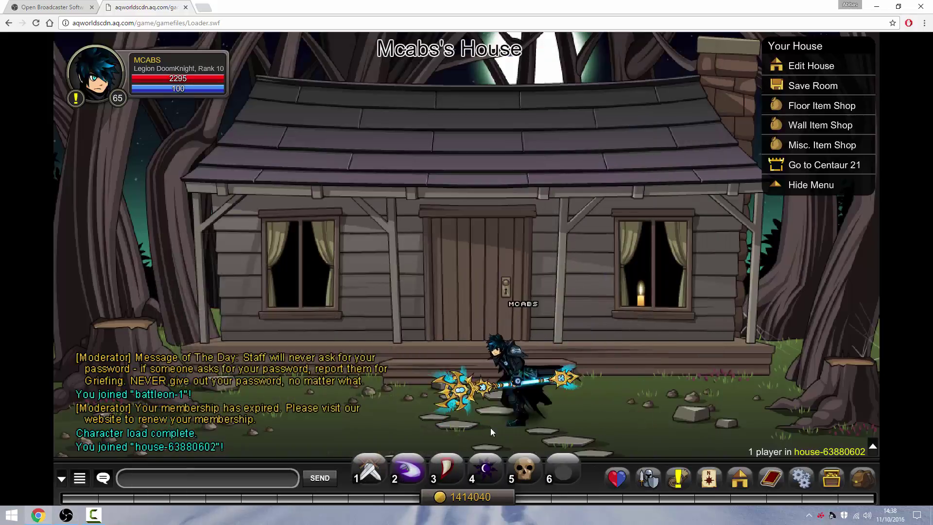
{"action": "left_click", "coordinate": [544, 315]}
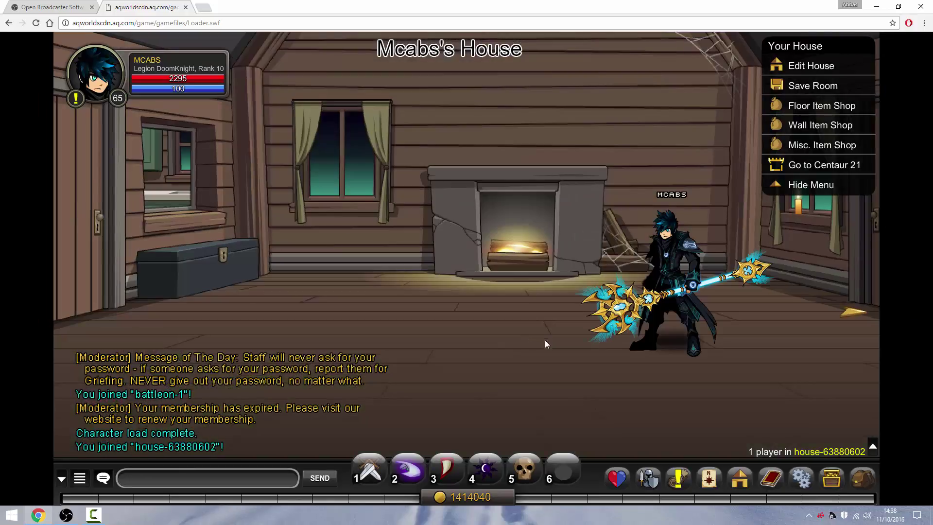
- Walk the character around the room, then hide OBS and minimize Chrome to the desktop
{"action": "left_click", "coordinate": [482, 362]}
{"action": "left_click", "coordinate": [863, 340]}
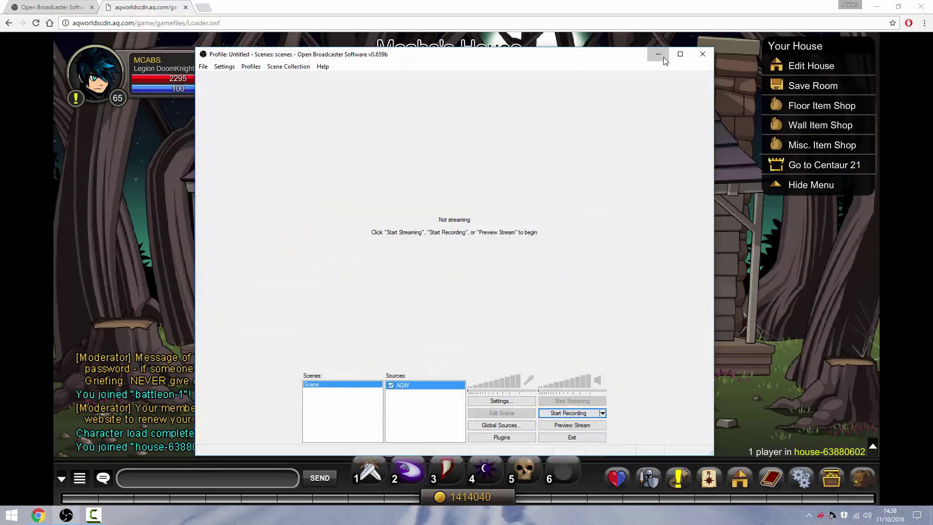
{"action": "left_click", "coordinate": [659, 54]}
{"action": "left_click", "coordinate": [875, 7]}
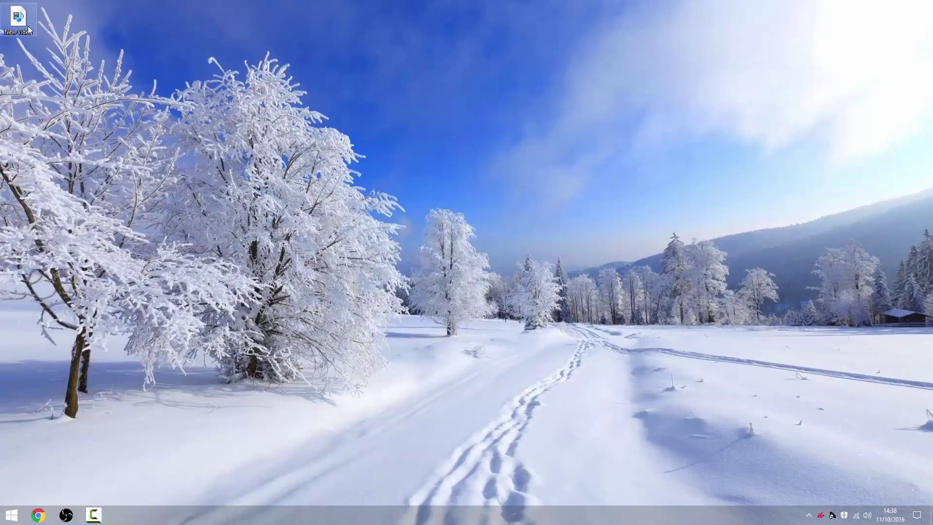
- Move the New Video file to the screen centre, play it maximized, and close the player afterward
{"action": "left_click_drag", "start_coordinate": [28, 29], "coordinate": [432, 132]}
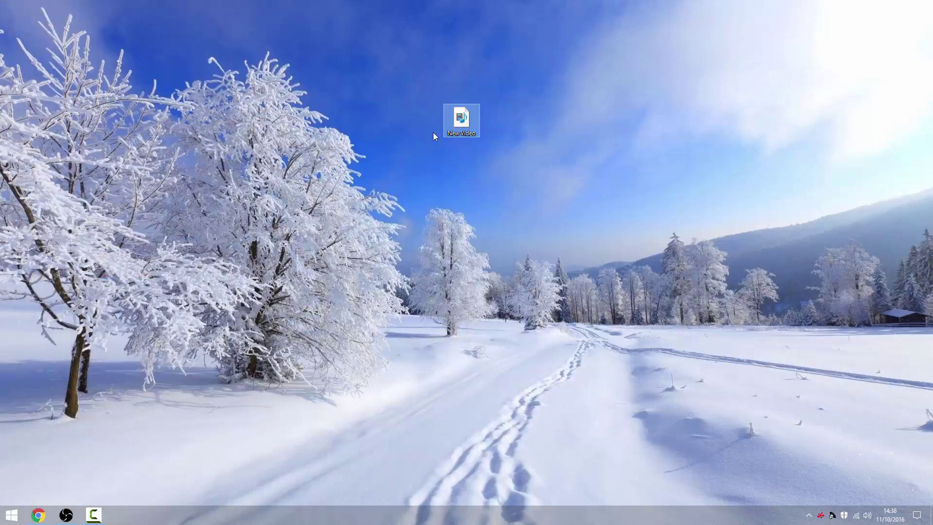
{"action": "double_click", "coordinate": [474, 127]}
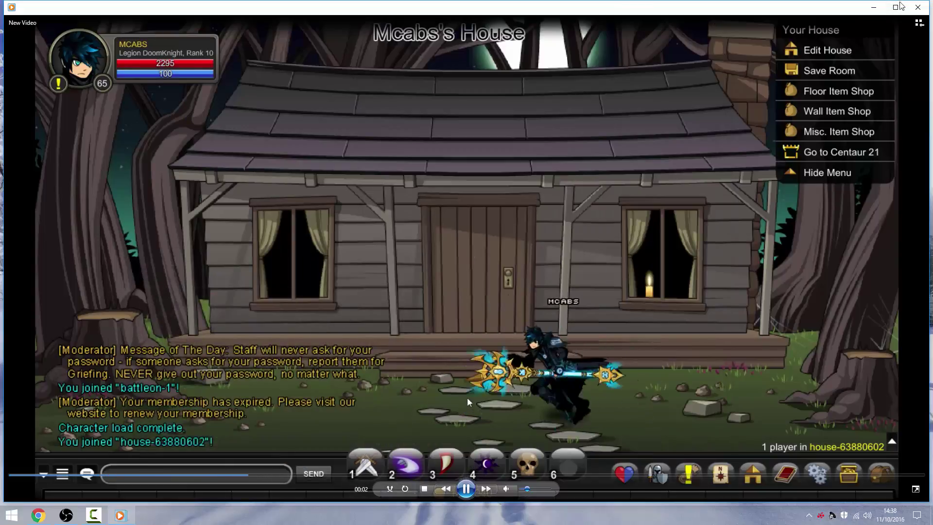
{"action": "left_click", "coordinate": [896, 7]}
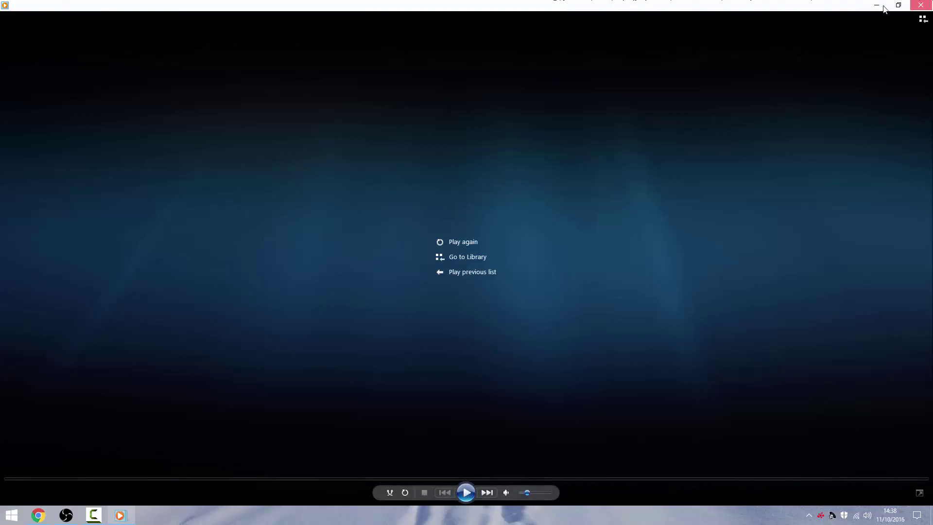
{"action": "left_click", "coordinate": [920, 4]}
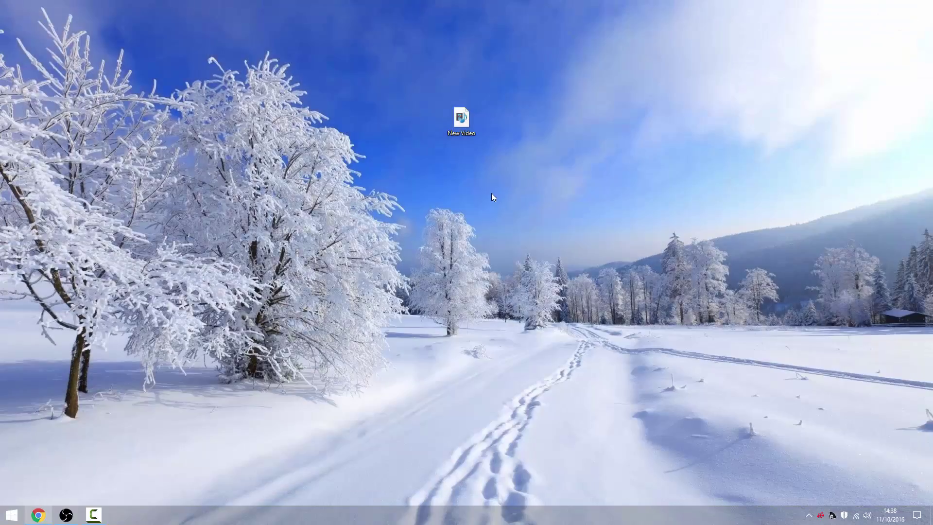